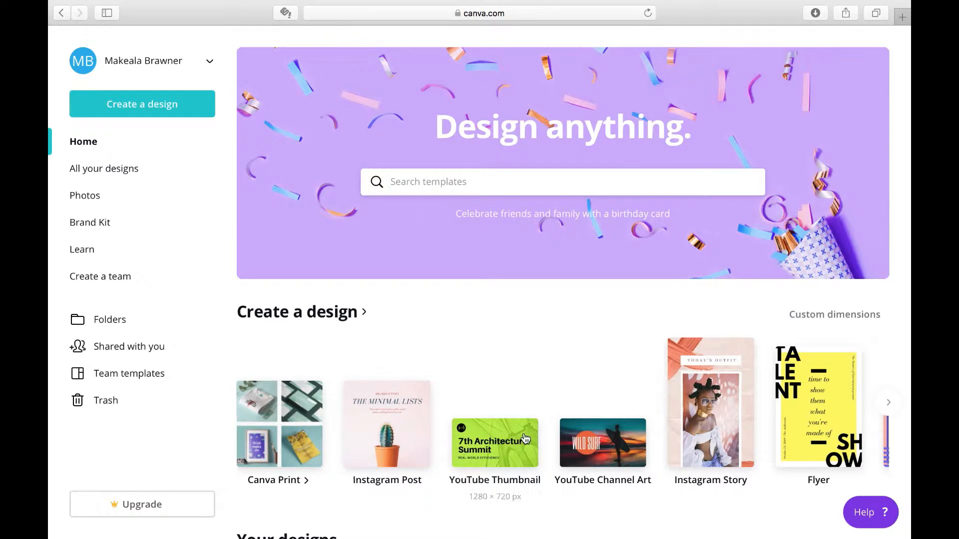
Look through the design types offered for a new design on the home page
scroll(477, 437, right, 5)
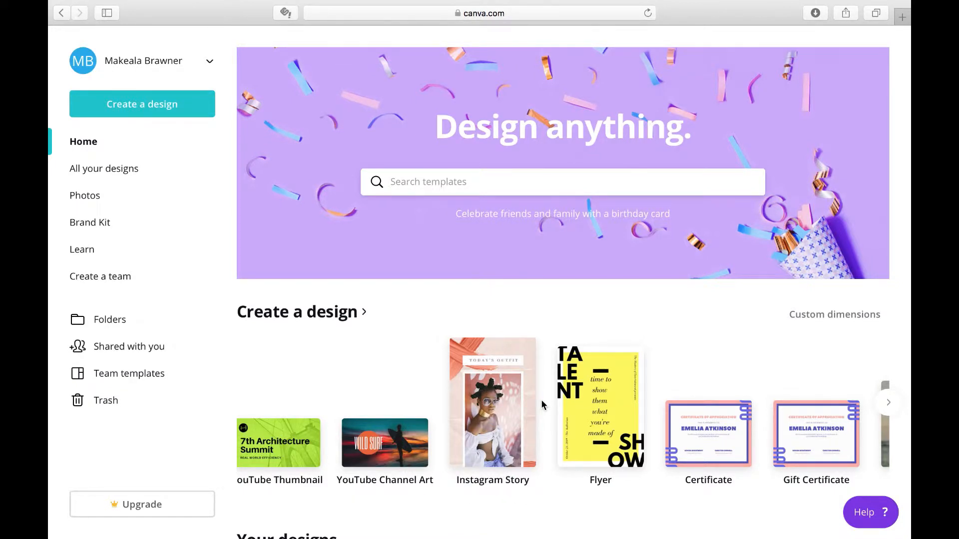
scroll(623, 418, right, 10)
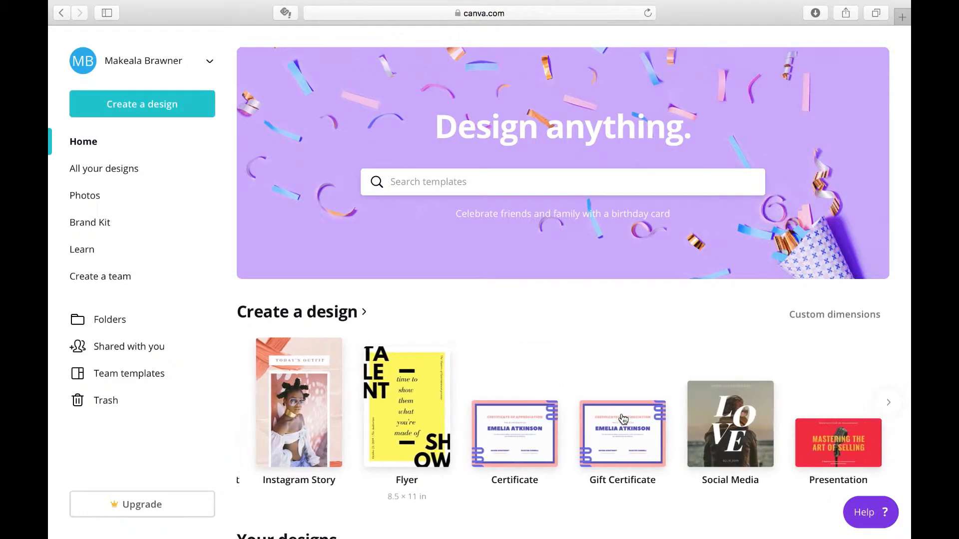
scroll(623, 419, right, 15)
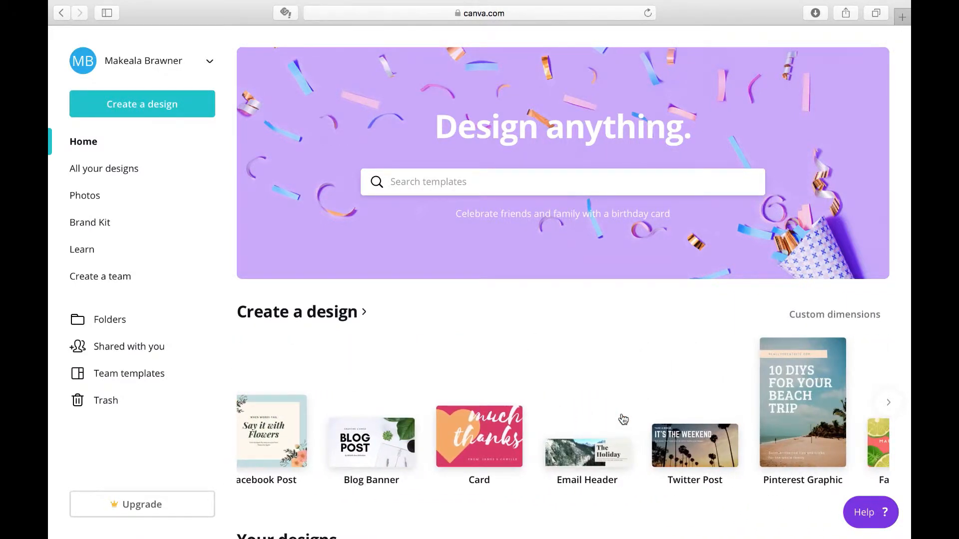
scroll(420, 452, left, 10)
scroll(419, 452, down, 5)
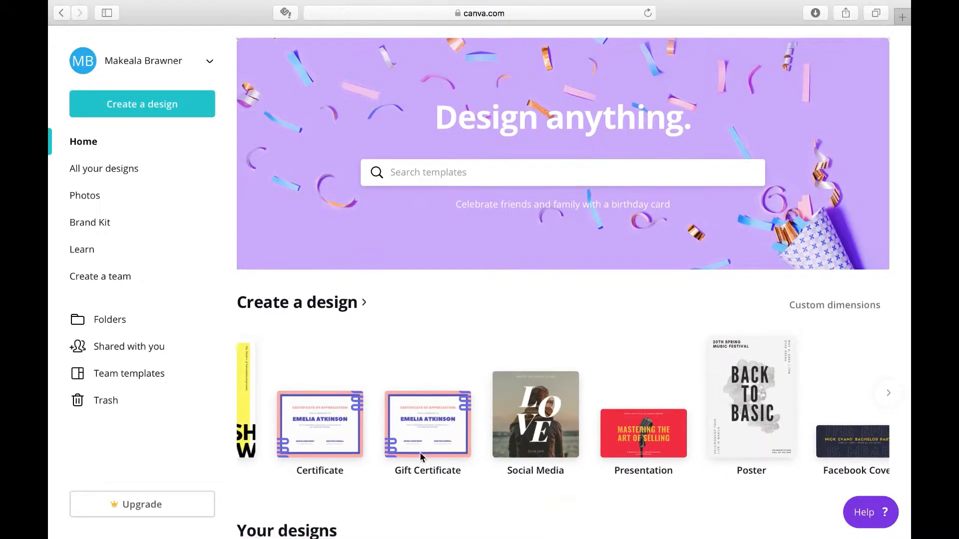
scroll(420, 452, left, 3)
scroll(420, 451, up, 4)
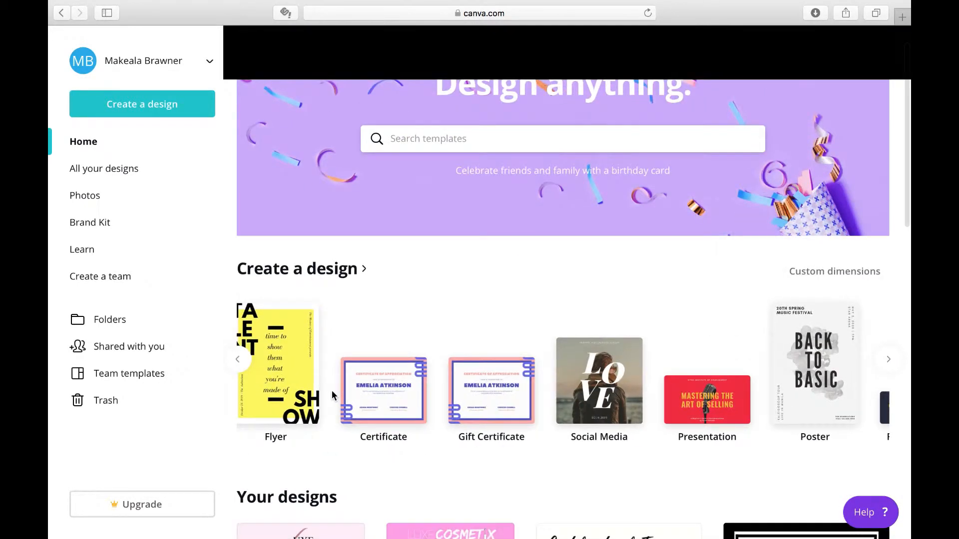
scroll(410, 390, left, 3)
scroll(399, 350, down, 1)
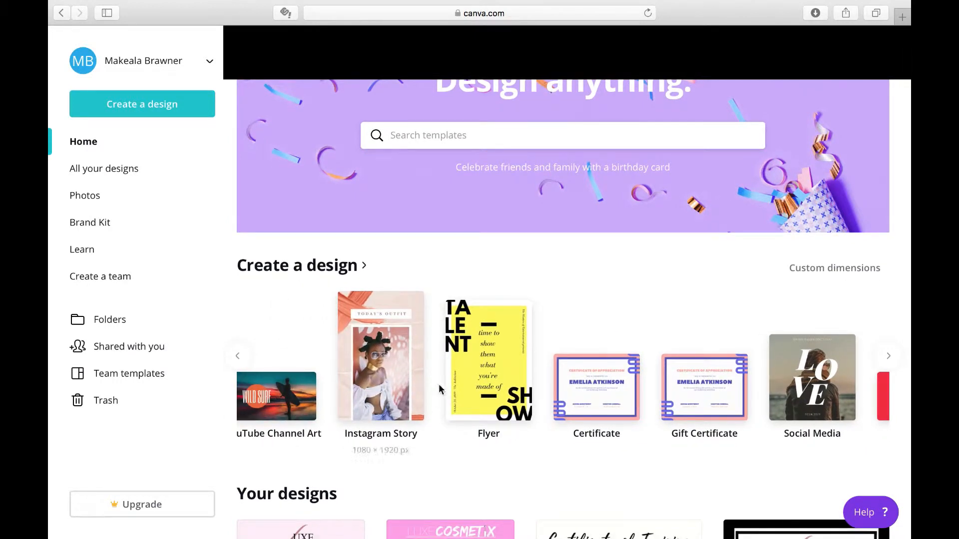
Create an Instagram Story design and apply the "Today's Outfit" template with two polaroid photos and a red brush stroke
click(389, 384)
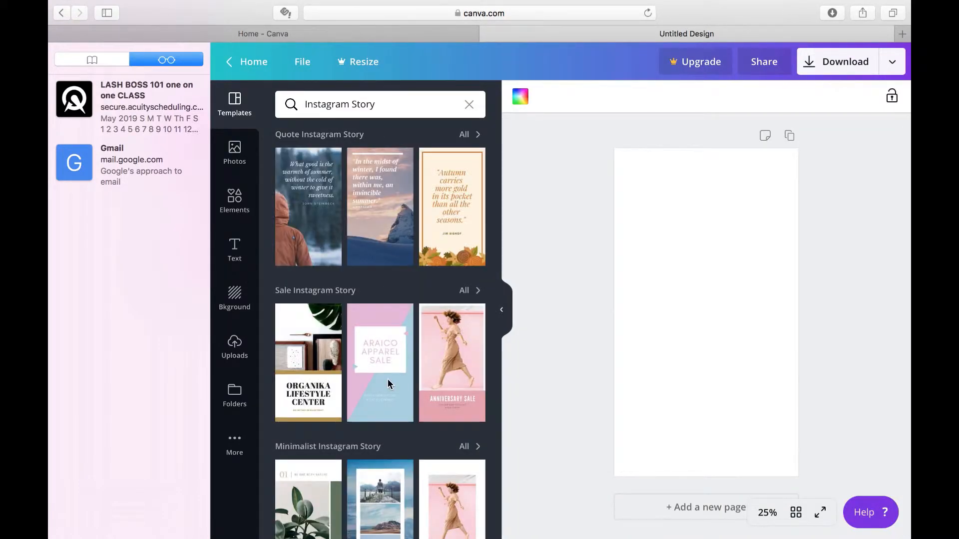
scroll(445, 400, down, 5)
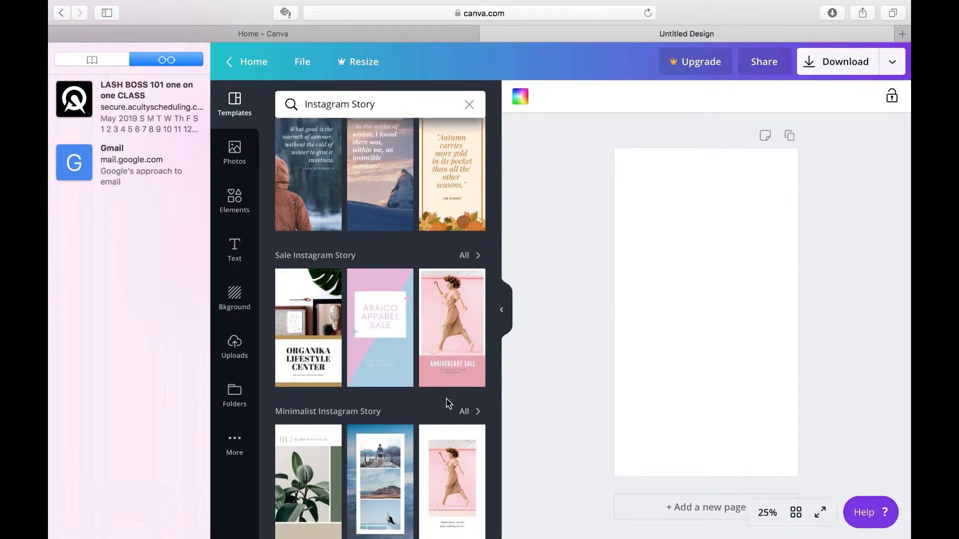
scroll(445, 398, down, 10)
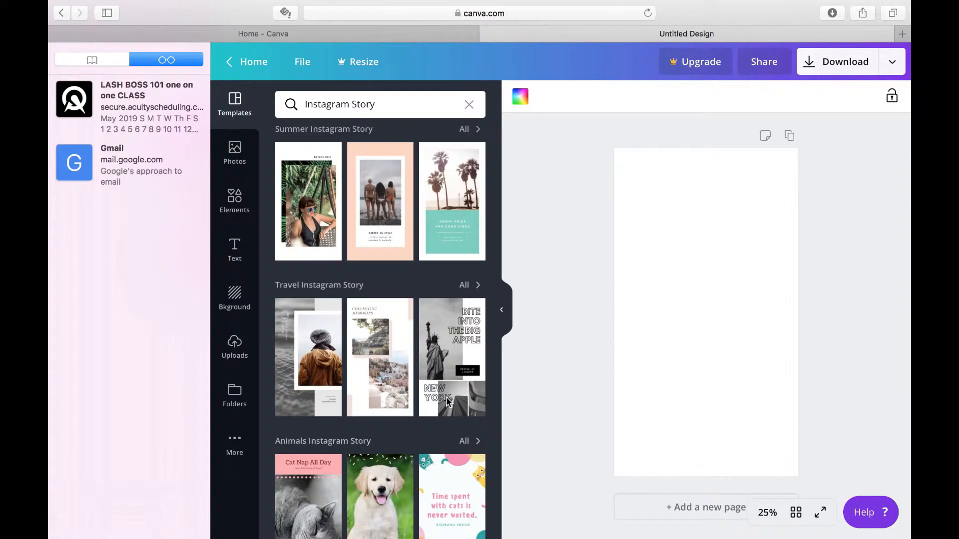
scroll(448, 401, down, 3)
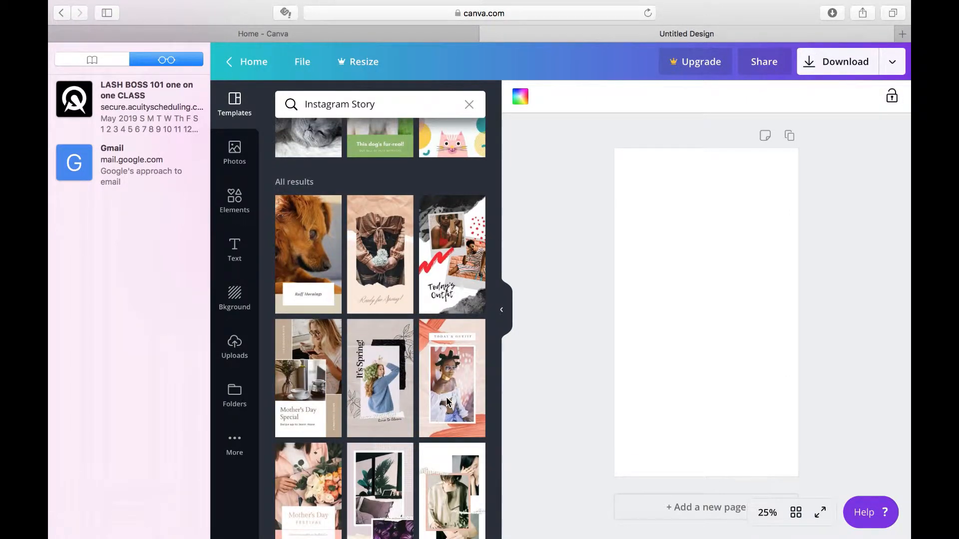
click(451, 282)
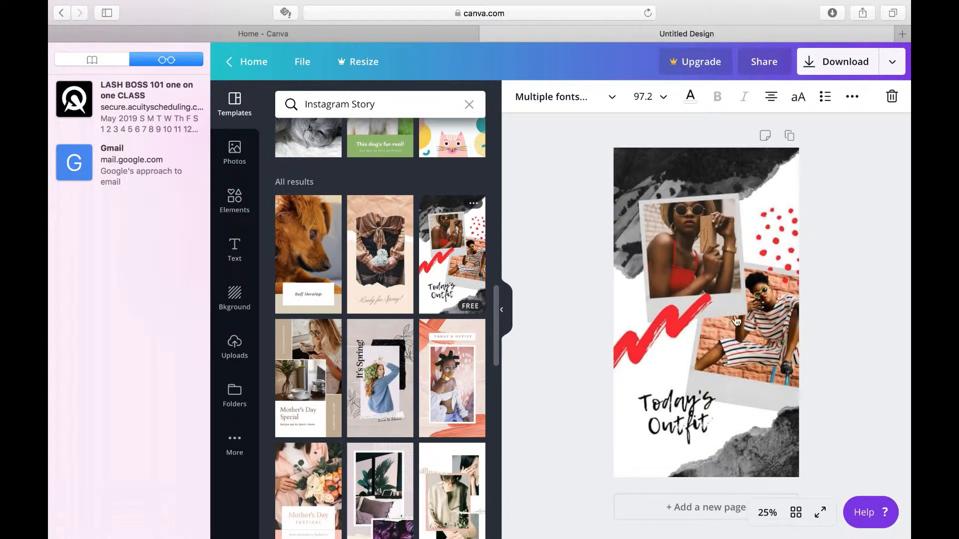
Select in turn the story's upper photo, the red brush stroke, the red dots and the lower torn-paper graphic to inspect them
click(693, 249)
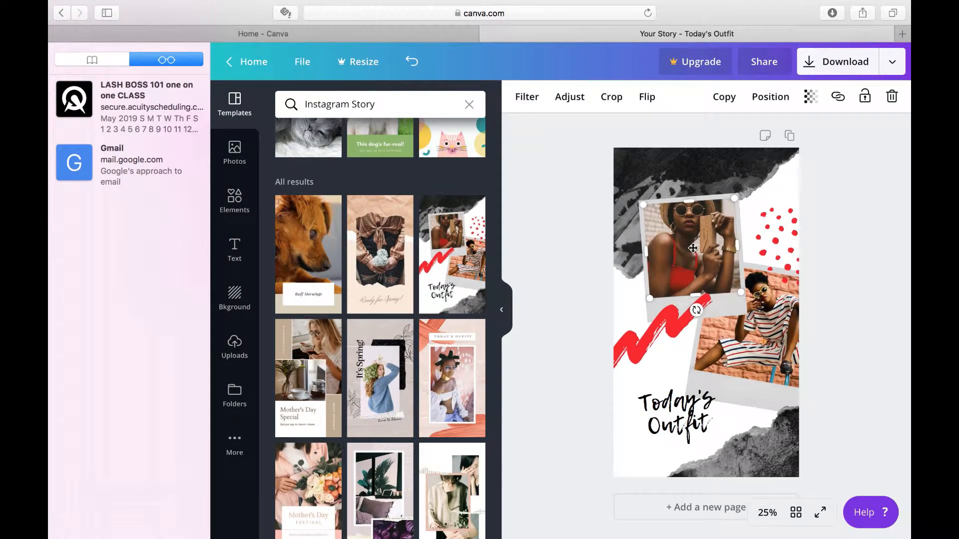
click(657, 336)
click(772, 249)
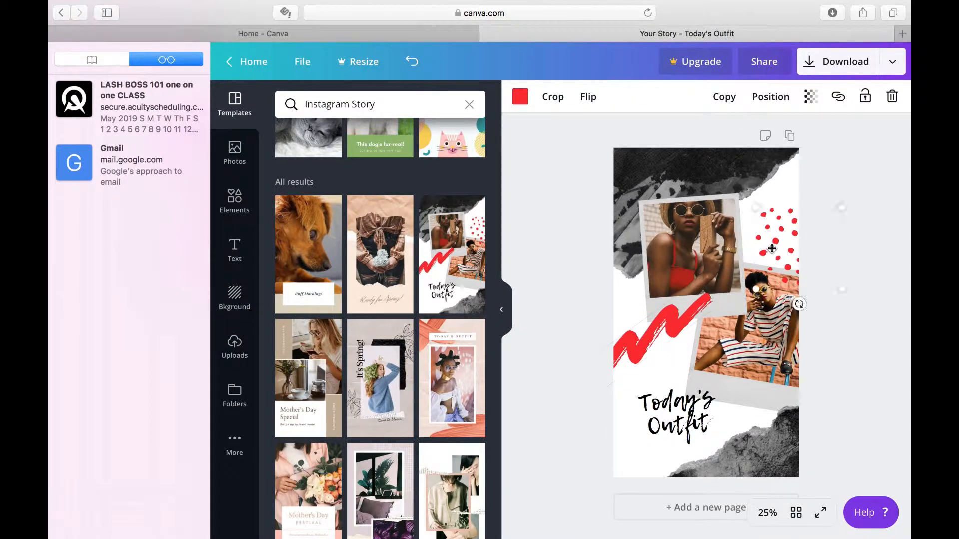
click(773, 443)
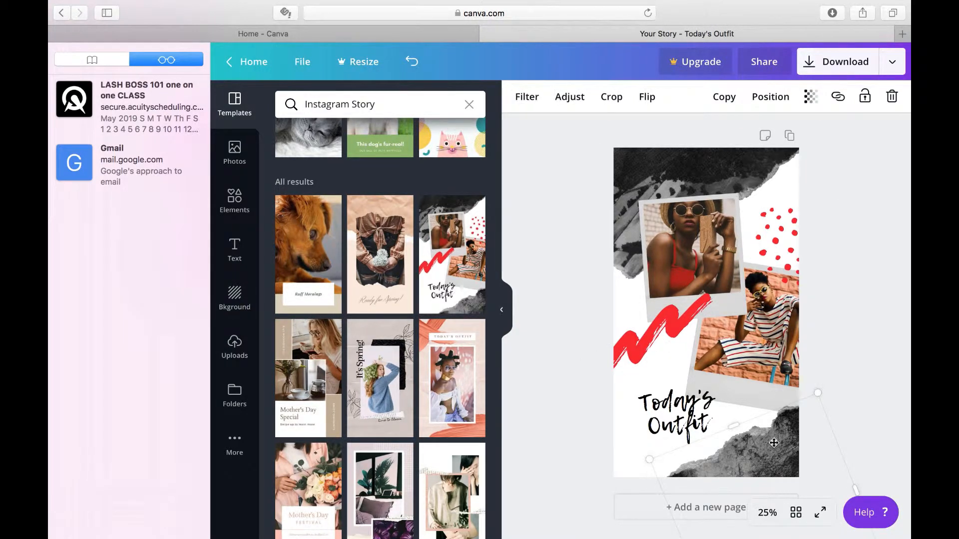
Replace the "Today's Outfit" text on the story with "the baddest bih ever"
click(669, 414)
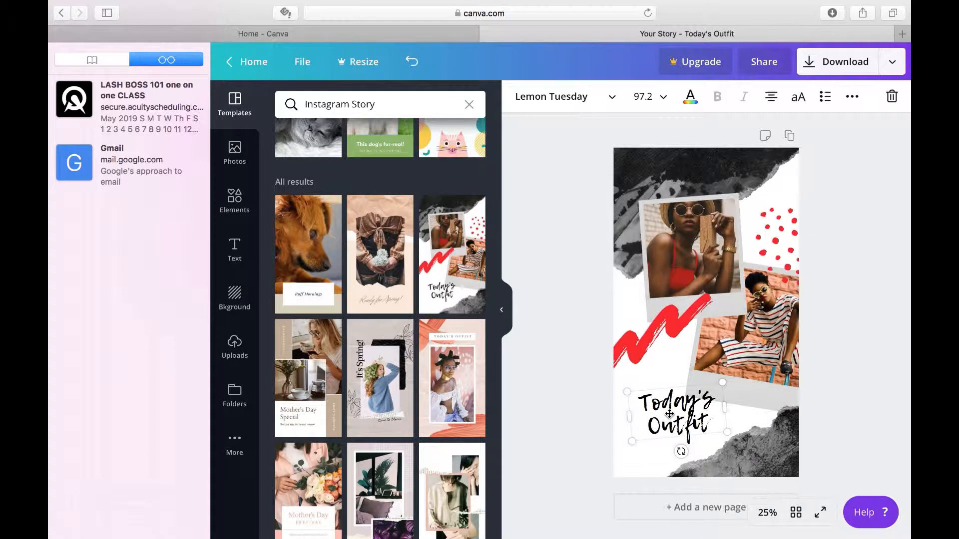
click(713, 423)
key(BackSpace)
key(BackSpace)
key(BackSpace)
key(BackSpace)
key(BackSpace)
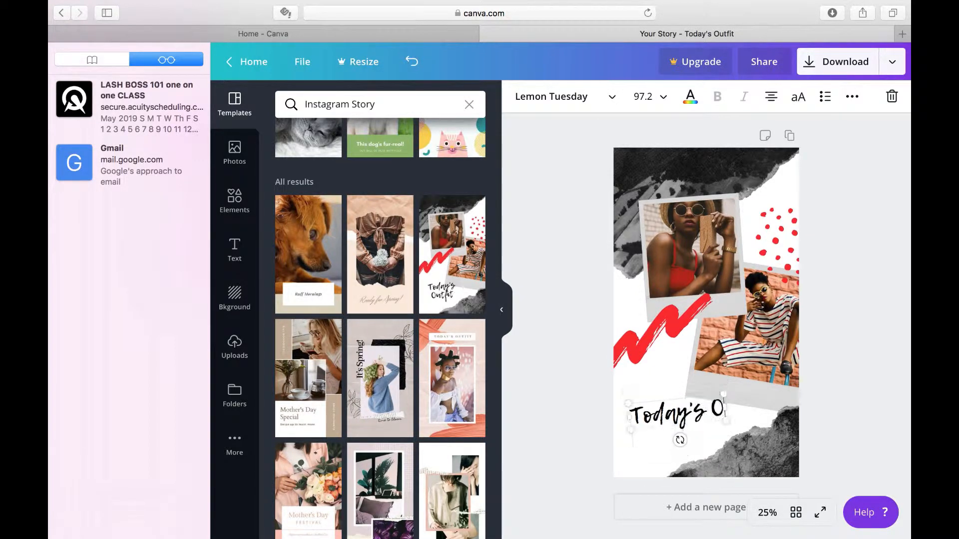
key(BackSpace)
key(BackSpace)
key(BackSpace)
key(BackSpace)
key(BackSpace)
key(BackSpace)
key(BackSpace)
key(BackSpace)
key(BackSpace)
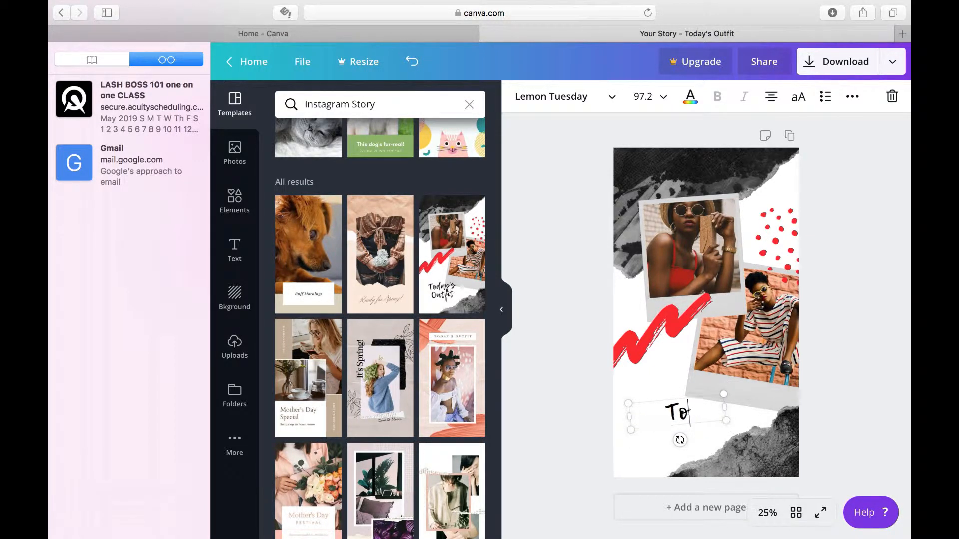
text(the ba)
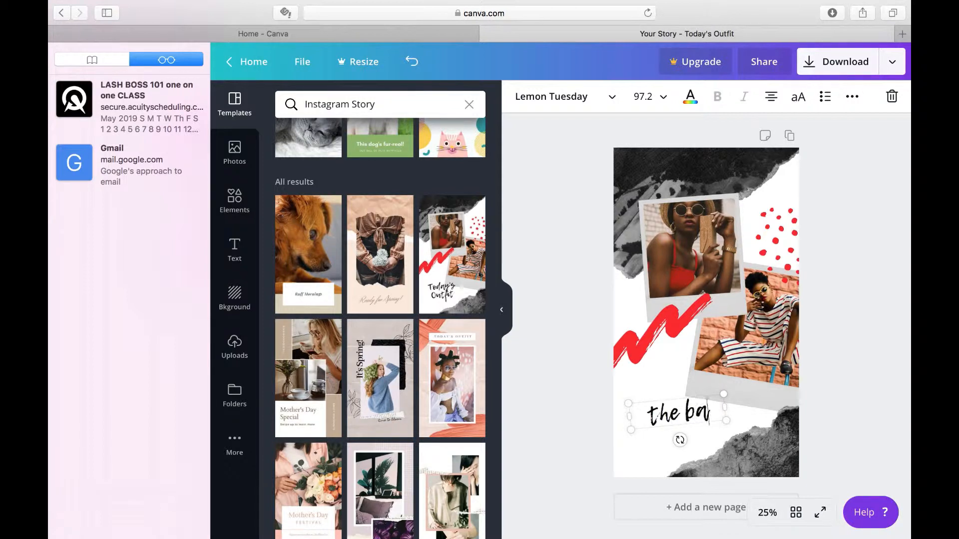
text(ddest b)
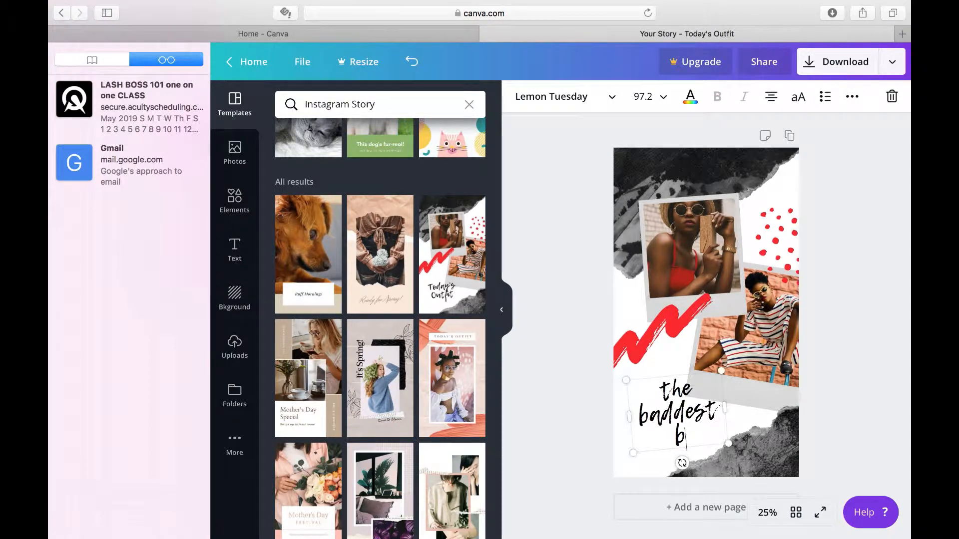
text(ih ever)
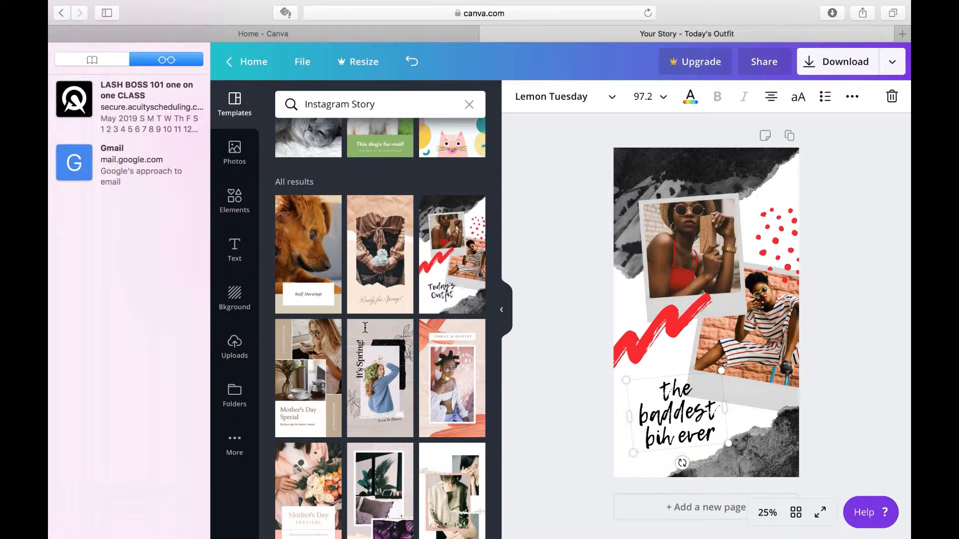
Return to the home page and look over the saved designs
click(244, 64)
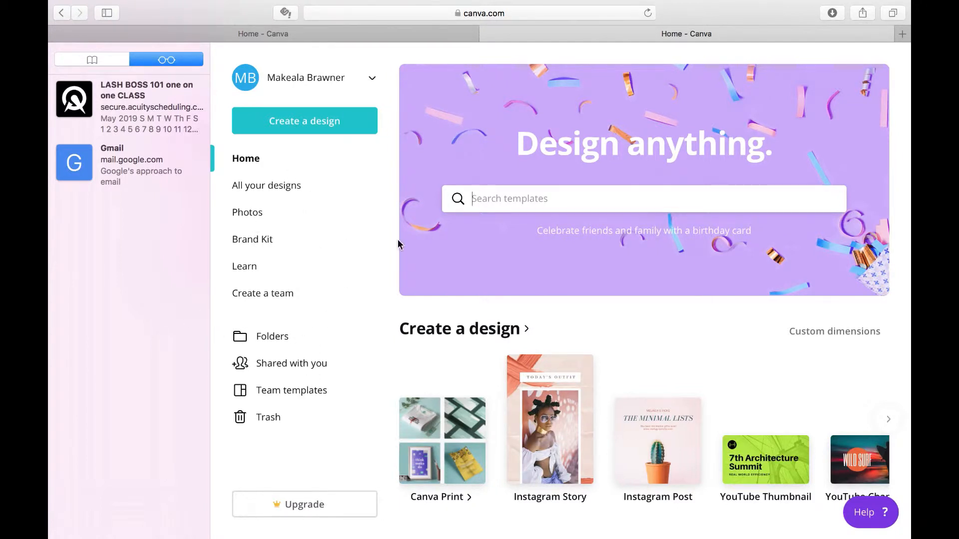
scroll(578, 449, down, 3)
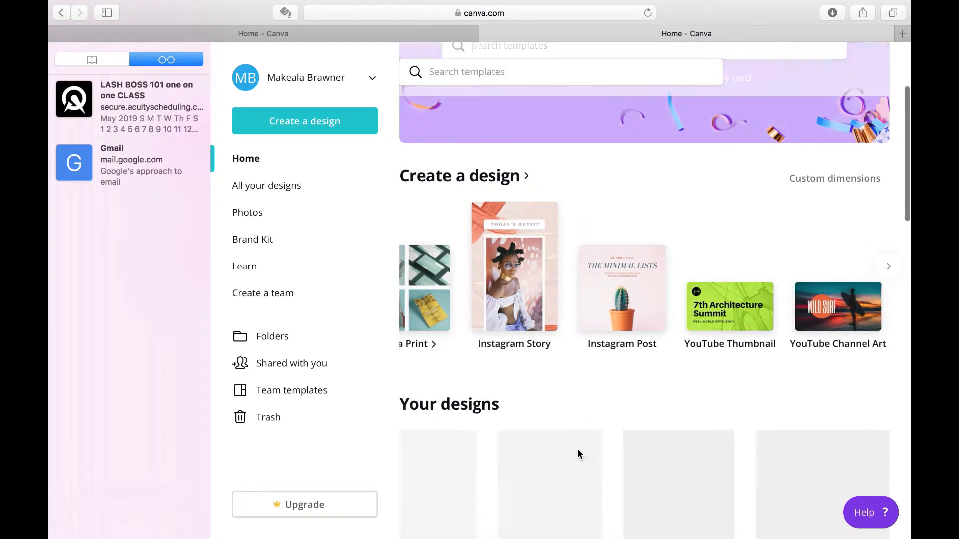
scroll(594, 372, down, 2)
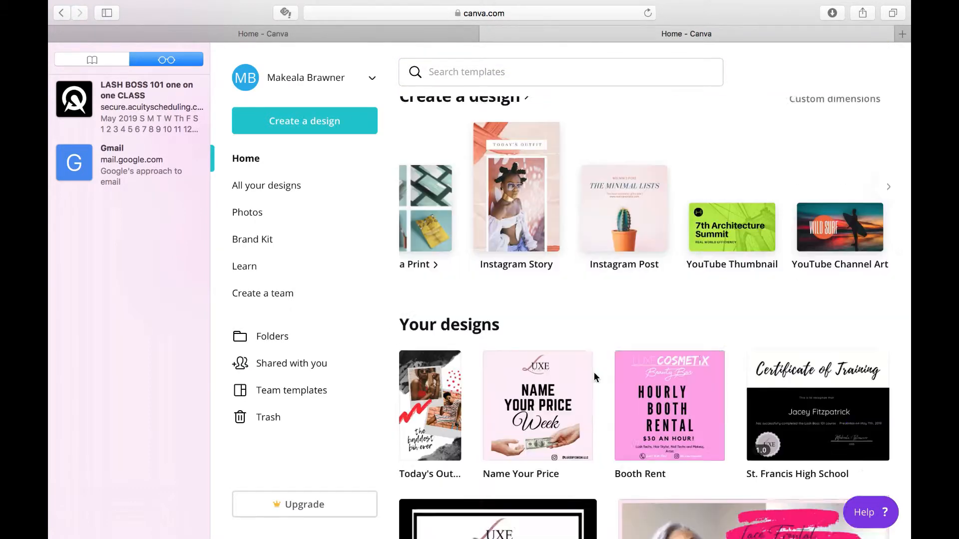
scroll(594, 373, up, 3)
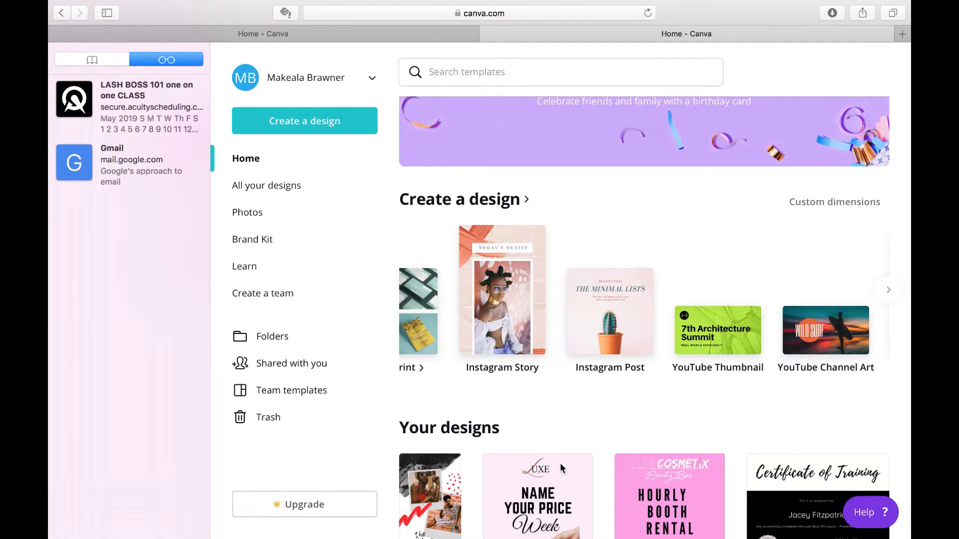
Create a blank Instagram Post design and look through its template categories
click(596, 309)
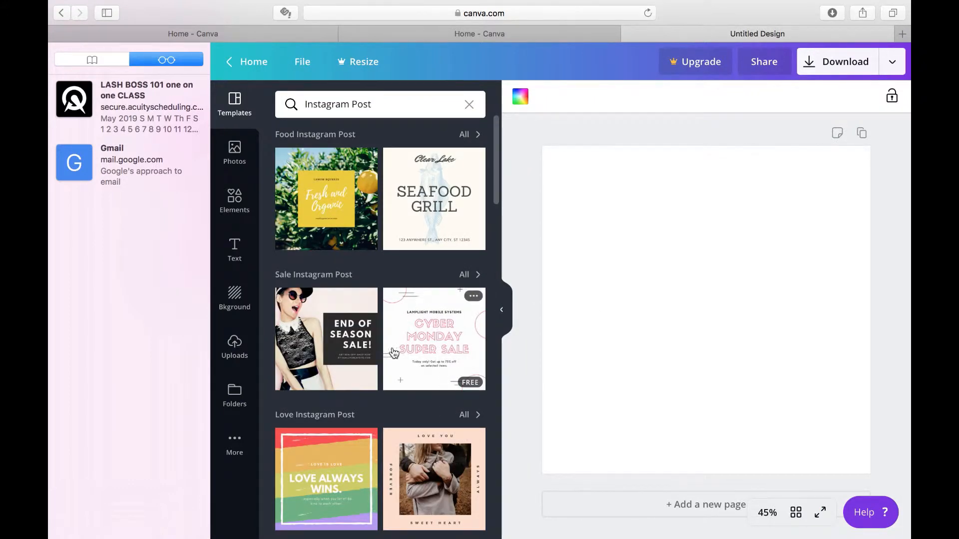
scroll(368, 423, down, 5)
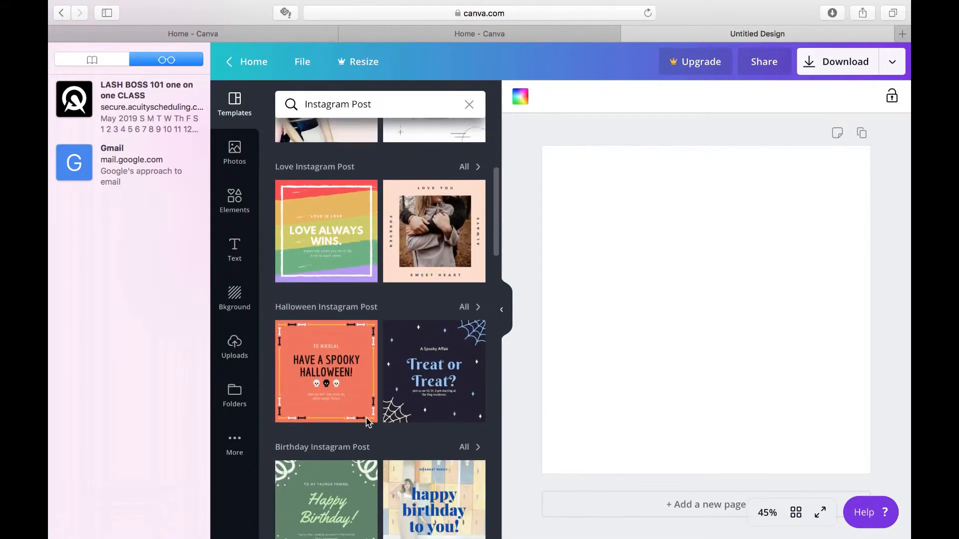
scroll(368, 422, down, 4)
scroll(368, 422, down, 3)
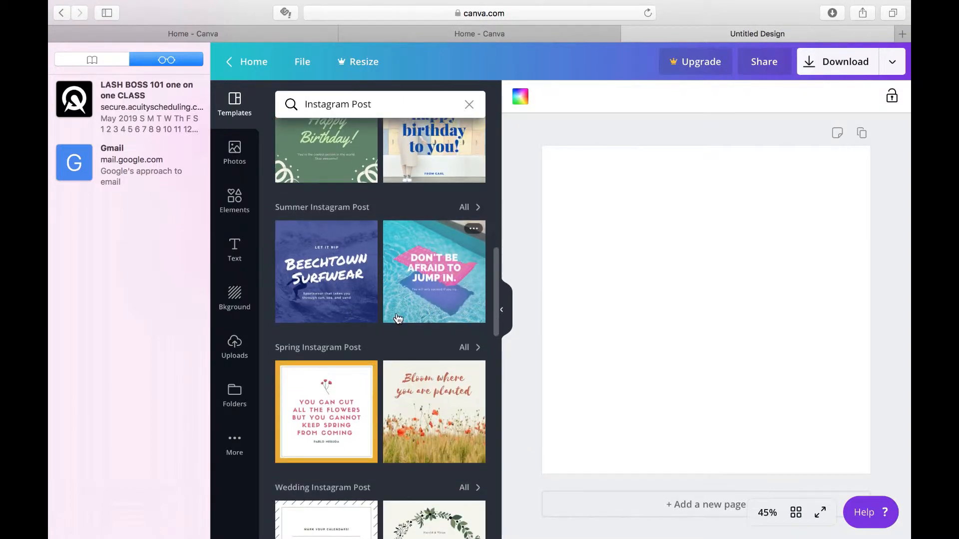
scroll(382, 406, down, 10)
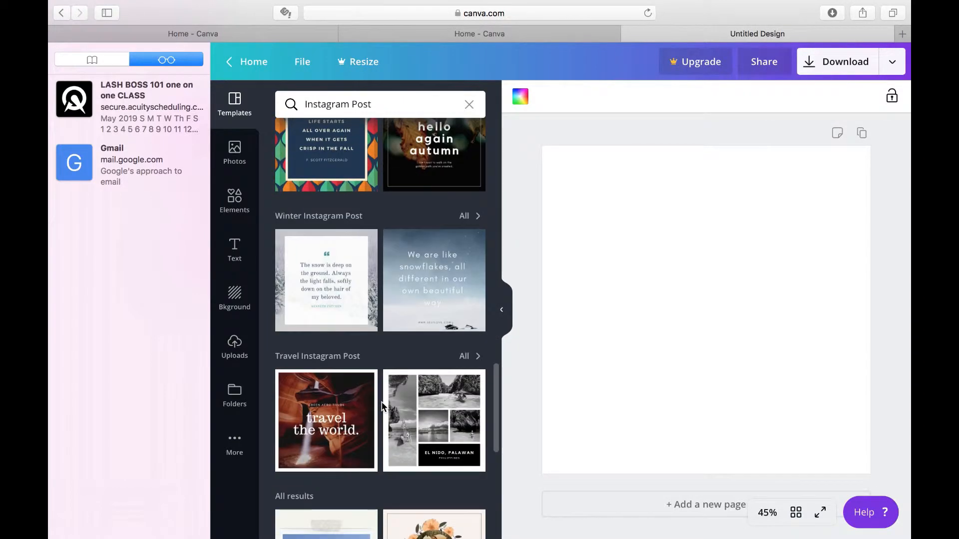
scroll(382, 406, up, 3)
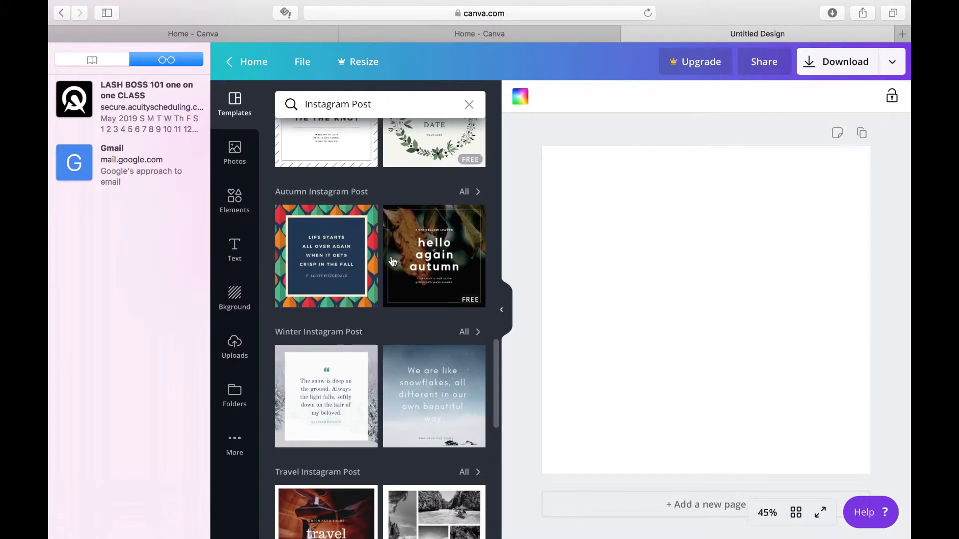
scroll(393, 261, up, 5)
scroll(393, 261, up, 4)
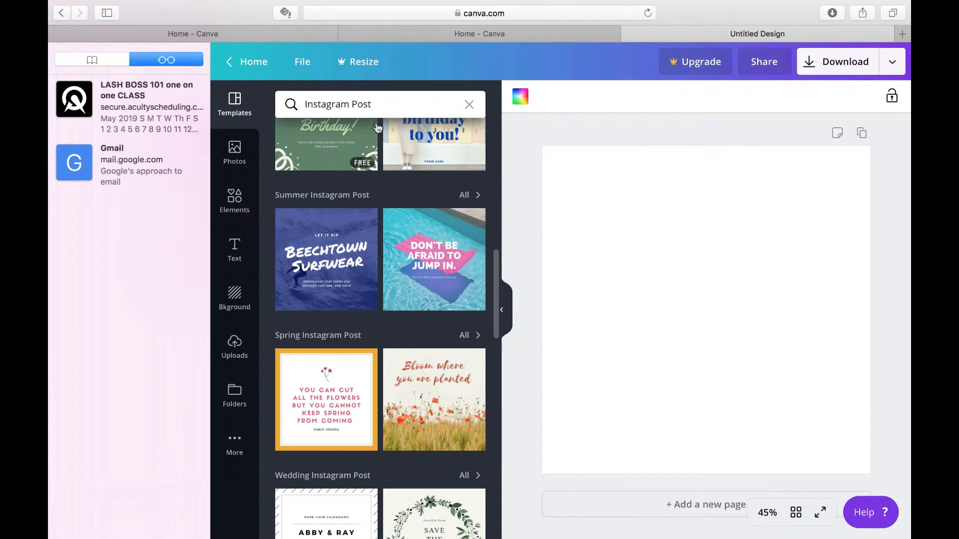
Search the Instagram Post templates for "summer" and look through the matching designs
click(387, 104)
key(BackSpace)
key(BackSpace)
key(BackSpace)
key(BackSpace)
key(BackSpace)
key(BackSpace)
key(BackSpace)
key(BackSpace)
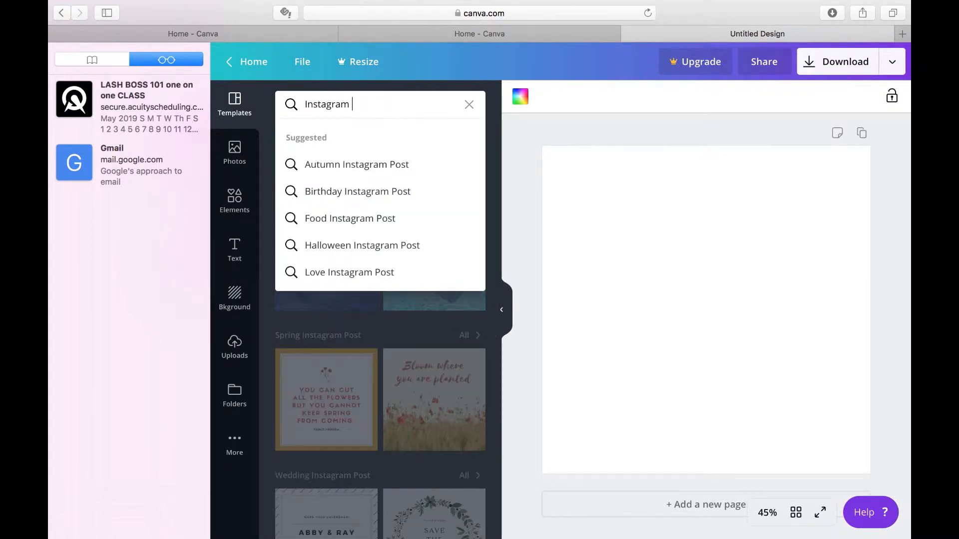
key(BackSpace)
key(BackSpace)
key(BackSpace)
key(BackSpace)
key(BackSpace)
key(BackSpace)
text(summer)
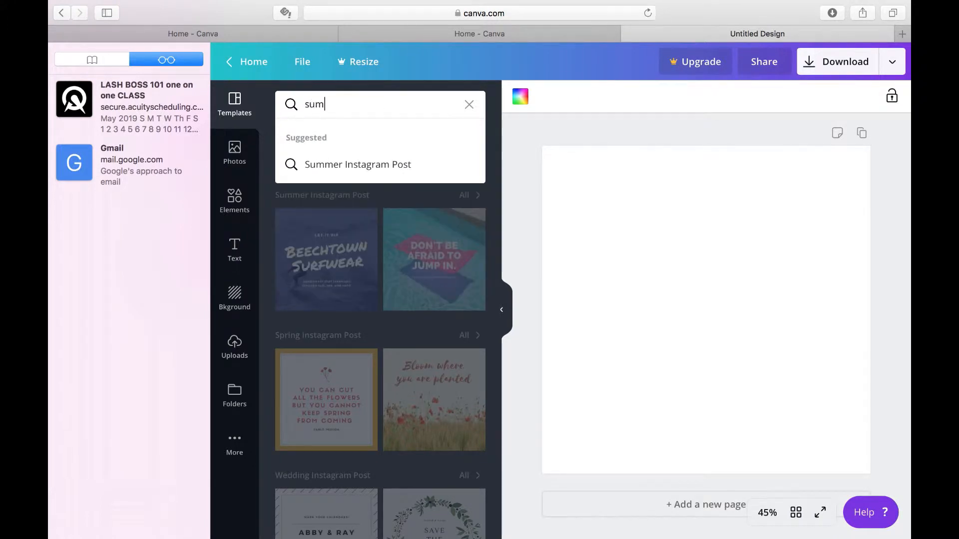
key(Return)
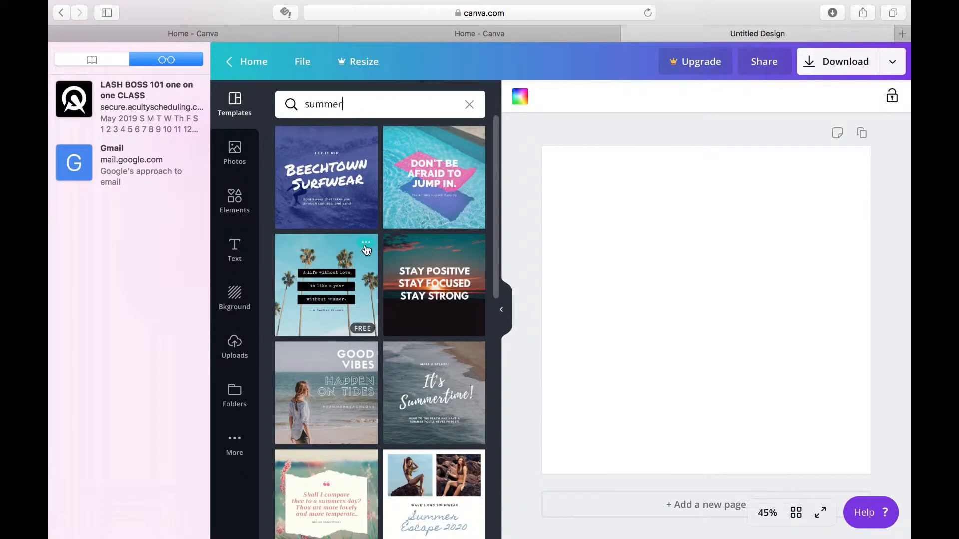
scroll(366, 250, down, 3)
scroll(366, 250, down, 3)
scroll(366, 250, down, 3)
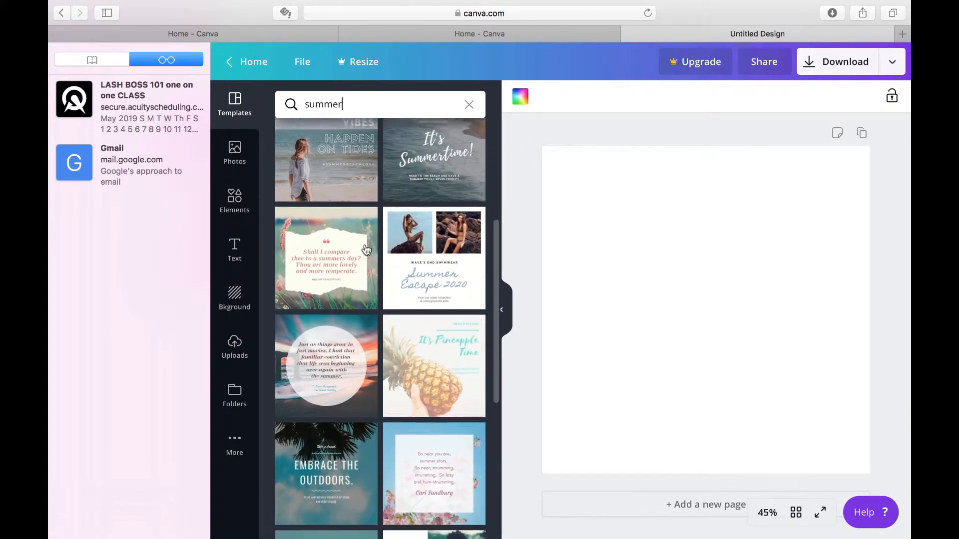
scroll(366, 249, down, 5)
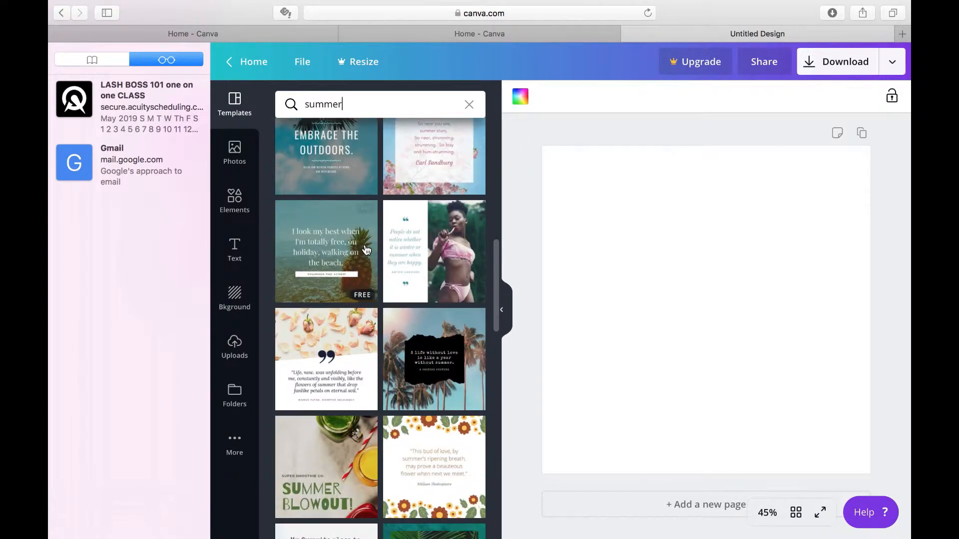
Look through more of the "summer" templates and apply the "The Summer of 2020" photo collage design to the post
scroll(366, 249, down, 2)
scroll(366, 250, down, 4)
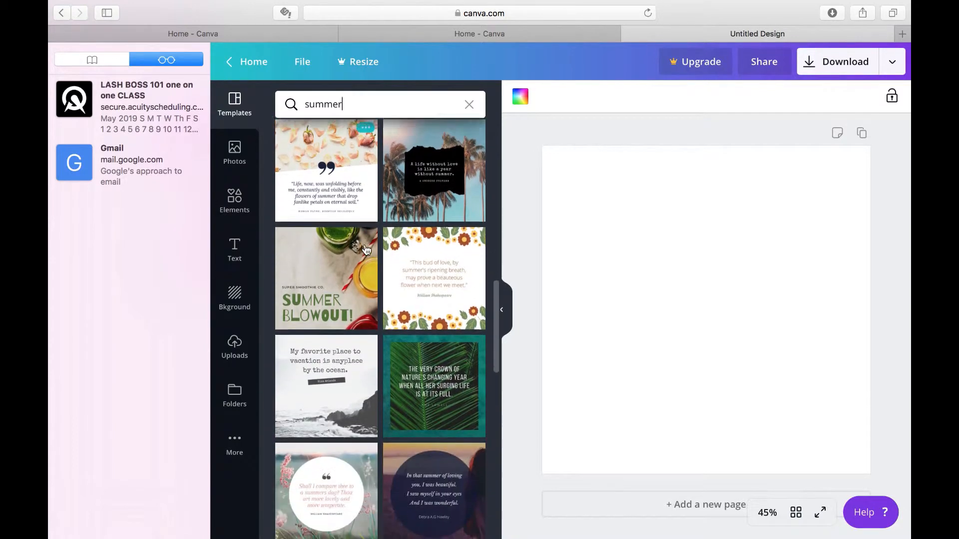
scroll(366, 250, down, 2)
scroll(366, 250, down, 15)
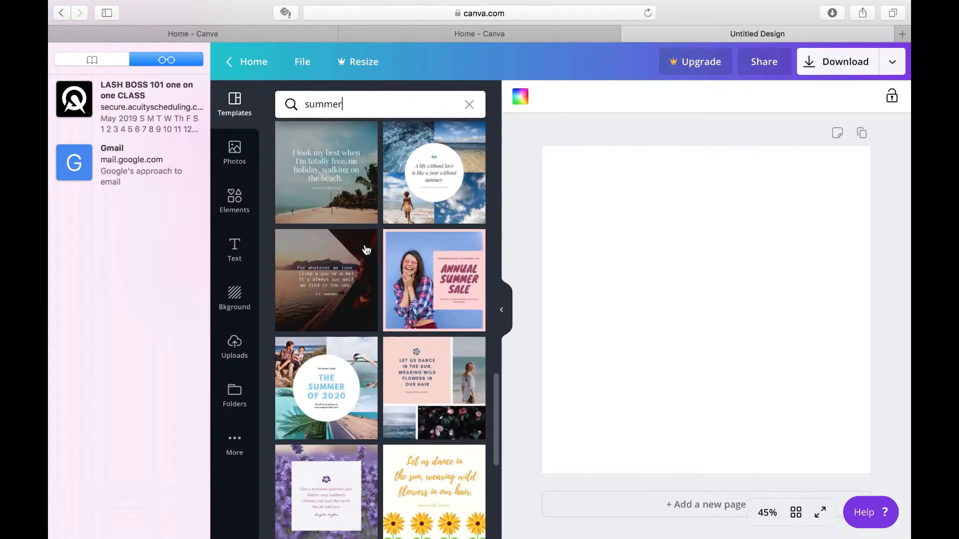
scroll(366, 249, down, 5)
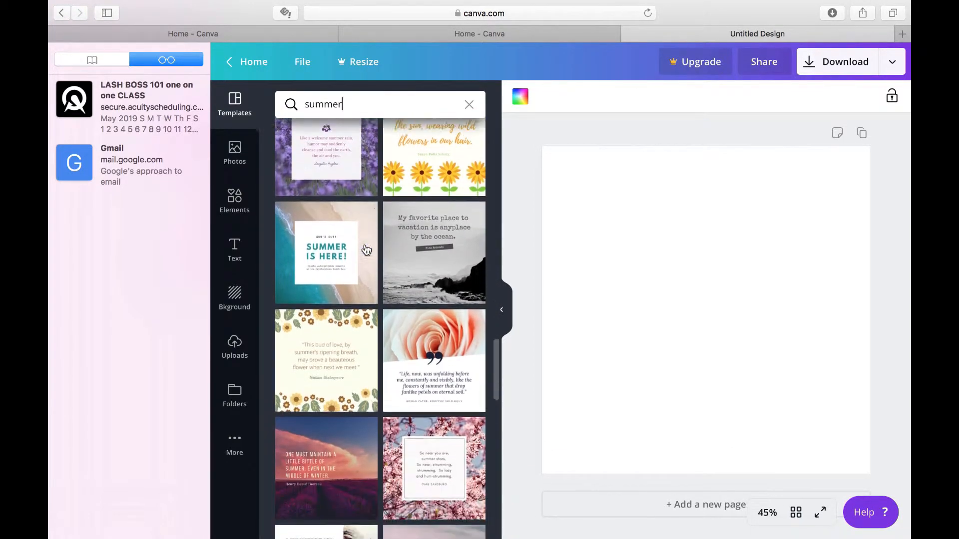
scroll(366, 249, up, 7)
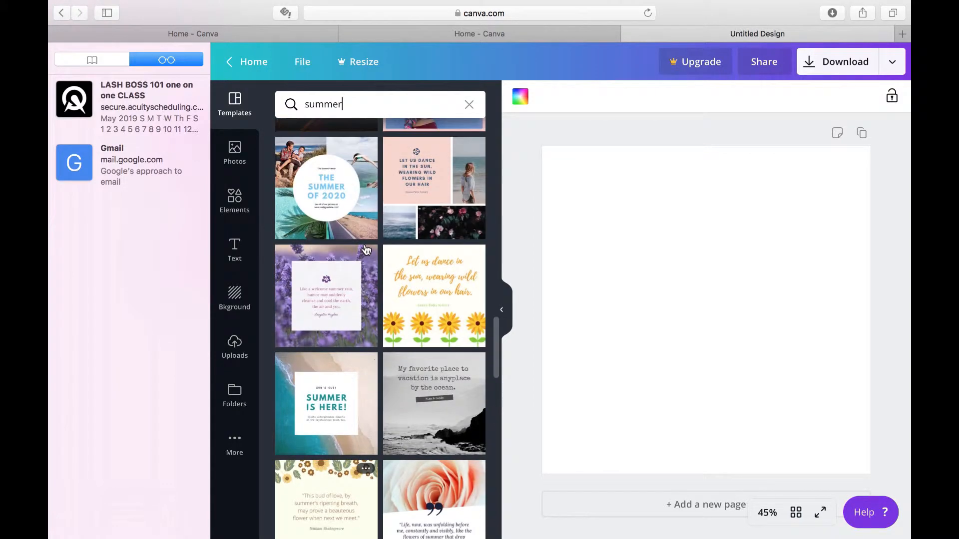
click(331, 243)
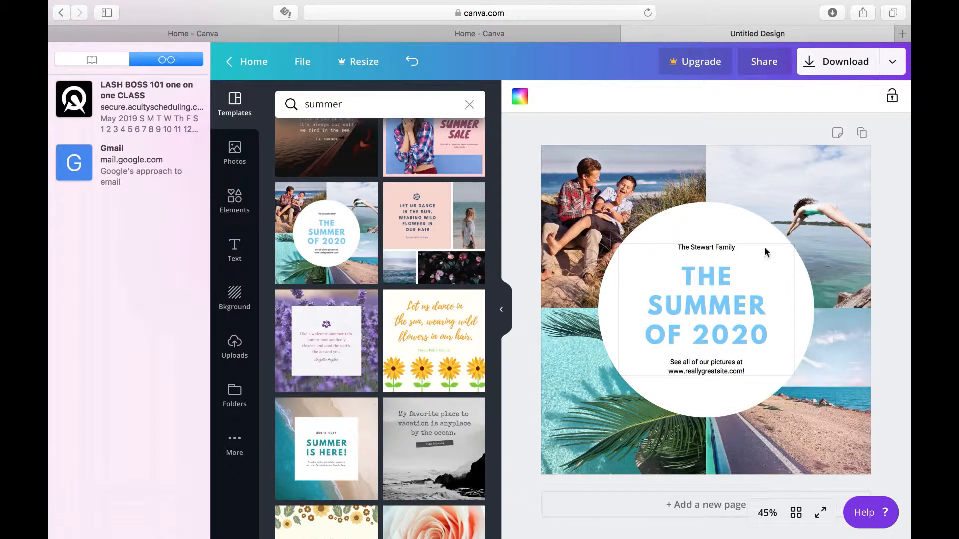
click(772, 339)
click(769, 338)
key(BackSpace)
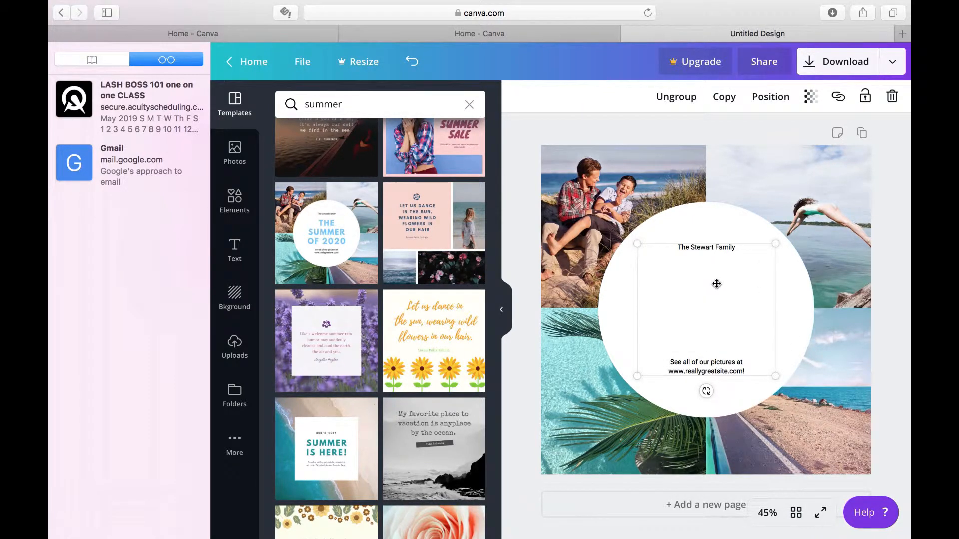
click(412, 61)
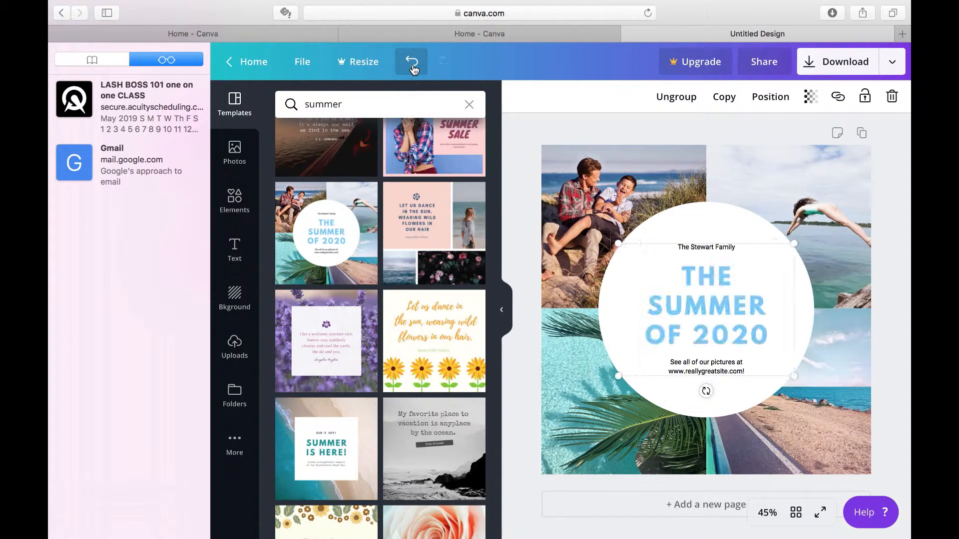
Replace the "The Summer of 2020" heading in the circle with "A HOTTIE SUMMER"
click(755, 337)
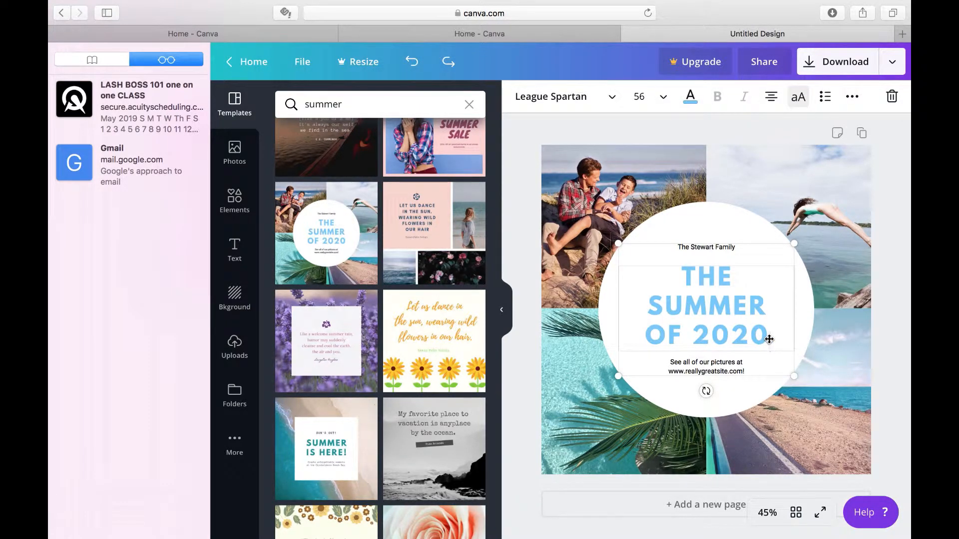
key(BackSpace)
key(BackSpace)
key(BackSpace)
key(BackSpace)
key(BackSpace)
key(BackSpace)
key(BackSpace)
key(BackSpace)
key(BackSpace)
key(BackSpace)
key(BackSpace)
key(BackSpace)
key(BackSpace)
key(BackSpace)
key(BackSpace)
key(BackSpace)
key(BackSpace)
key(BackSpace)
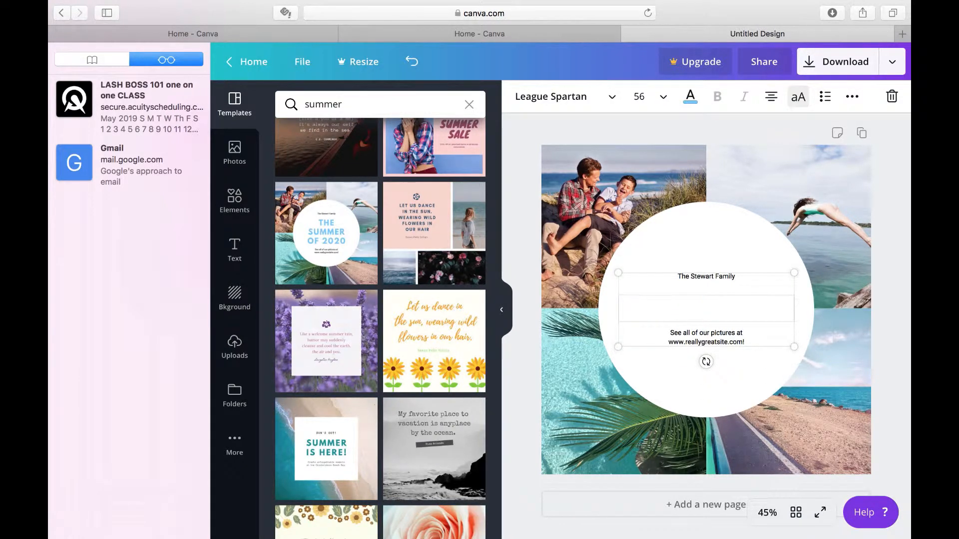
text(A HOTT)
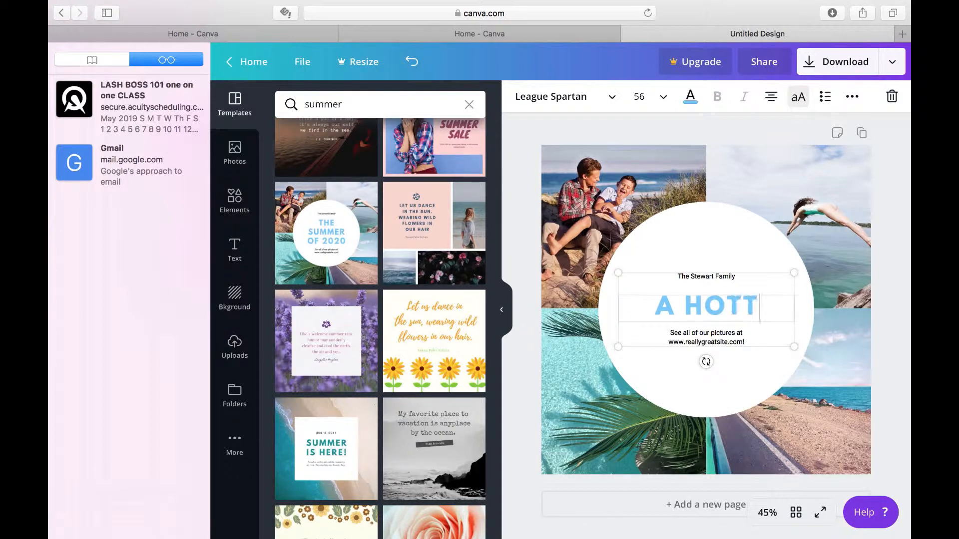
text(IE SUMMER)
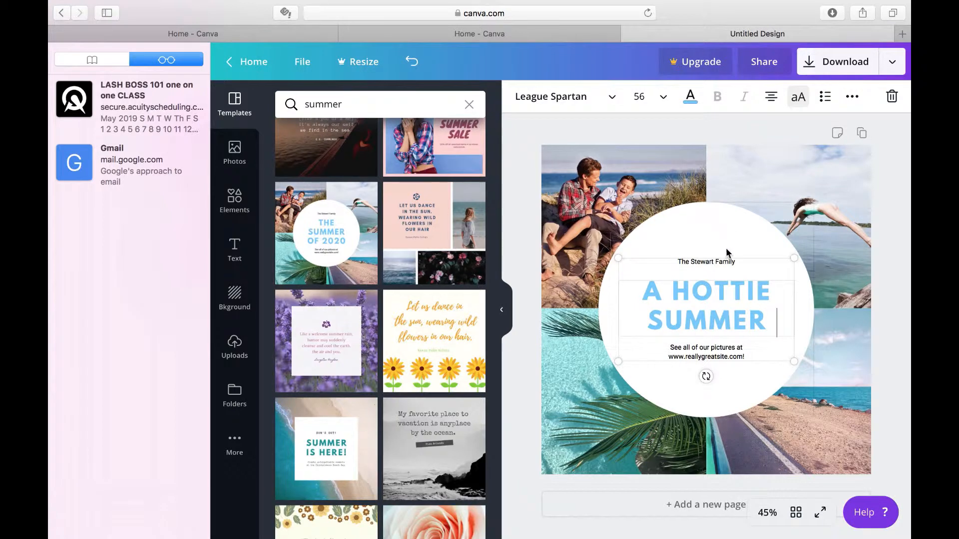
Replace the family name line above the heading with "Chichiluxe Presents"
click(739, 261)
key(BackSpace)
key(BackSpace)
key(BackSpace)
key(BackSpace)
key(BackSpace)
key(BackSpace)
key(BackSpace)
key(BackSpace)
key(BackSpace)
key(BackSpace)
key(BackSpace)
key(BackSpace)
key(BackSpace)
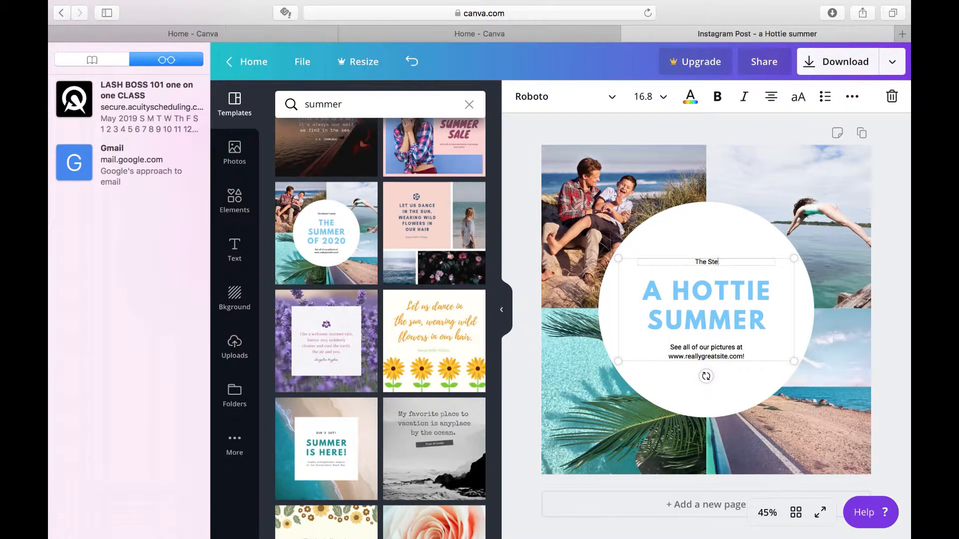
key(BackSpace)
key(BackSpace)
text(Chichi)
text(luxe)
text('s)
key(BackSpace)
key(BackSpace)
text(p)
key(BackSpace)
text(Presents)
Set the "Chichiluxe Presents" line in the 5Mikrodotz font, trying size 64 before setting it to 42
drag(741, 264, 676, 258)
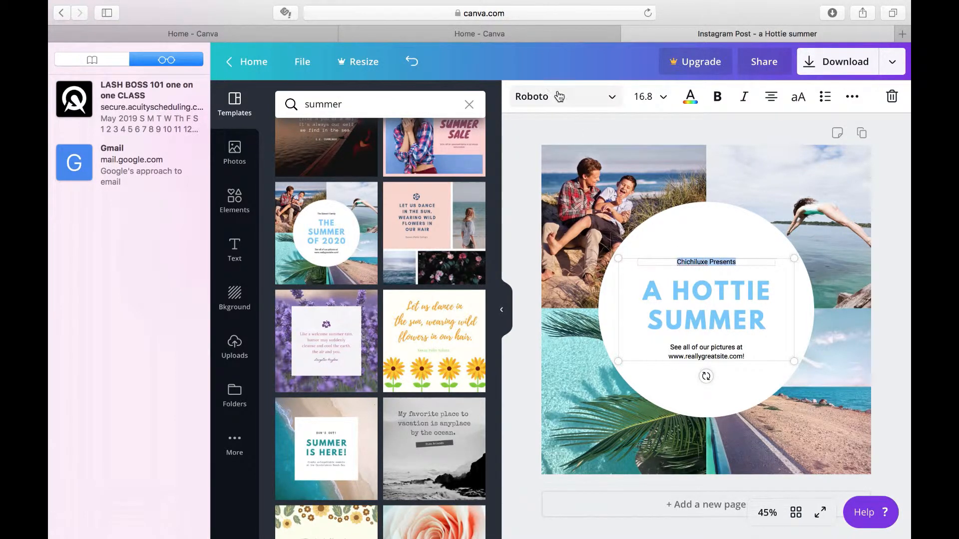
click(568, 107)
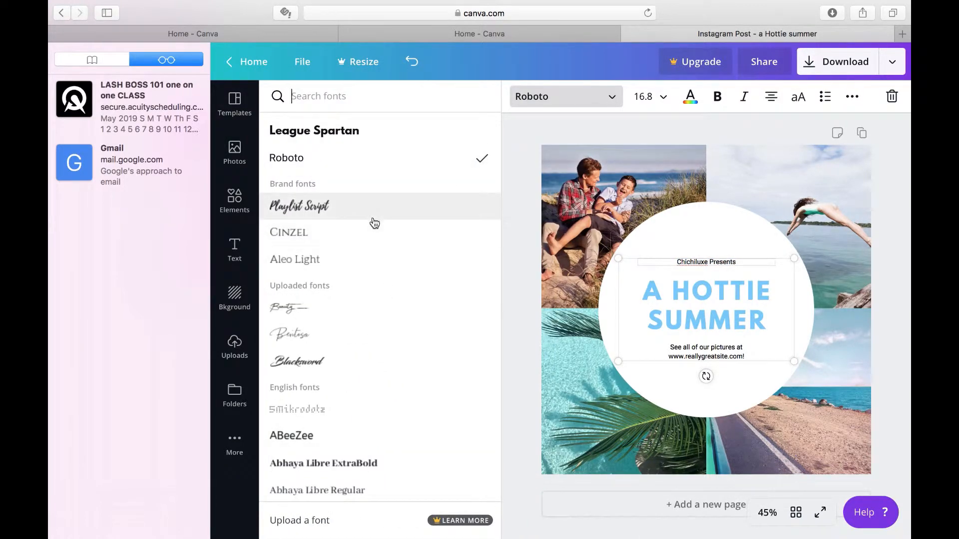
click(378, 413)
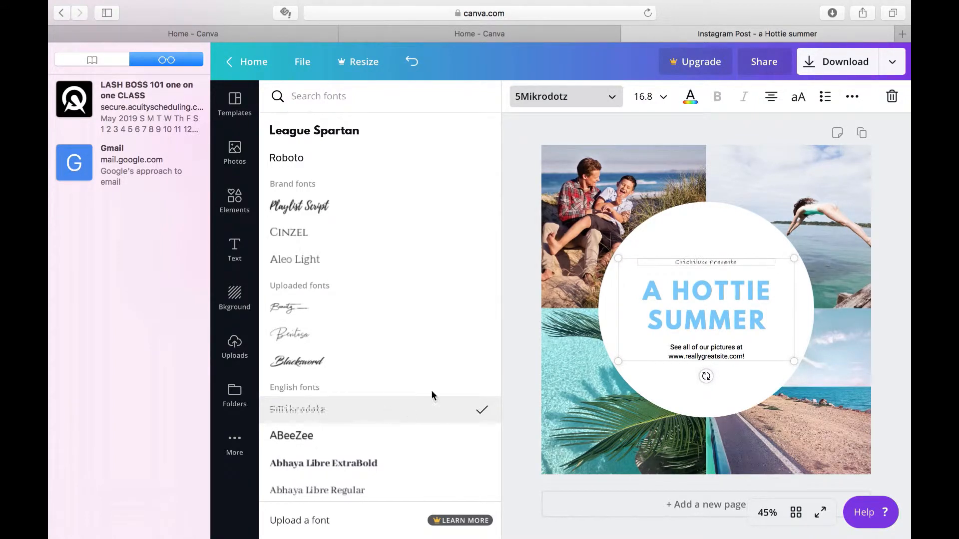
click(649, 96)
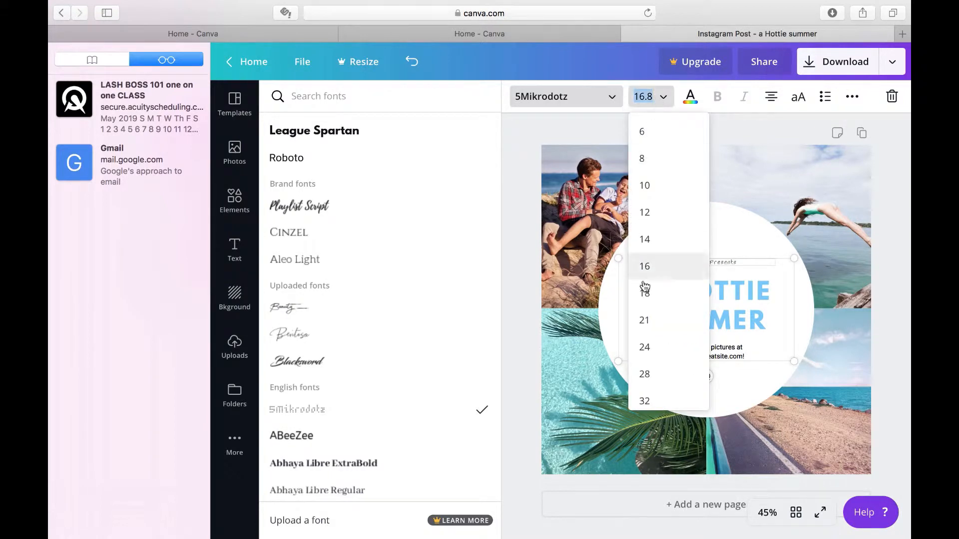
scroll(664, 342, down, 5)
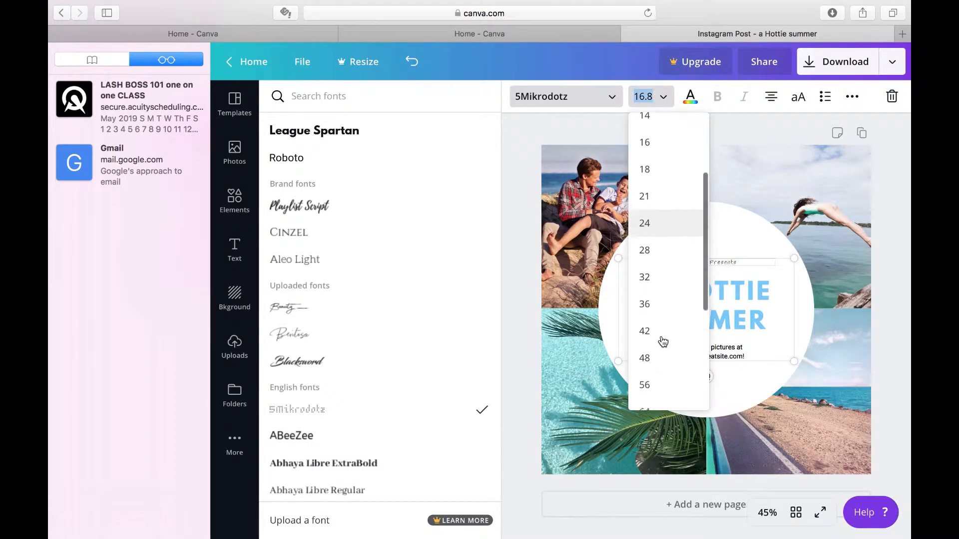
scroll(663, 342, down, 2)
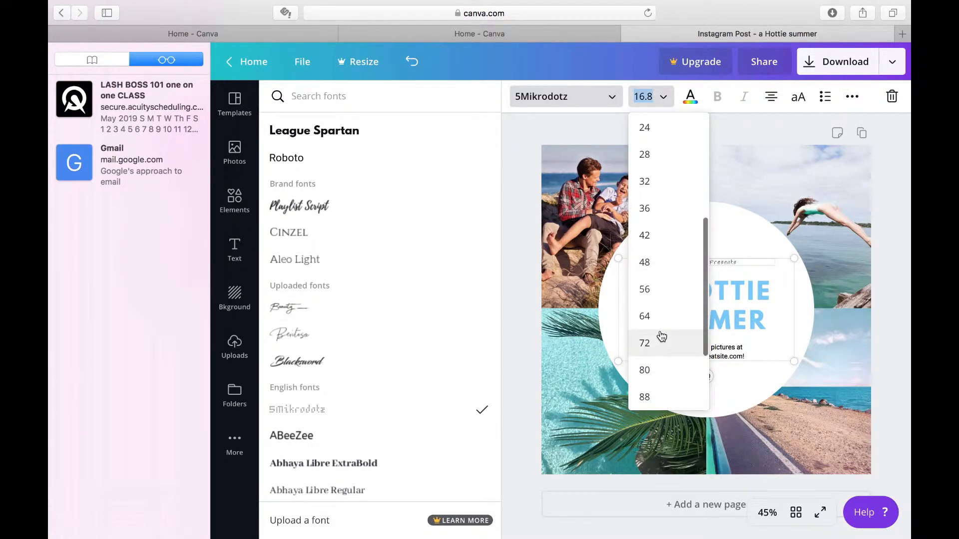
click(656, 327)
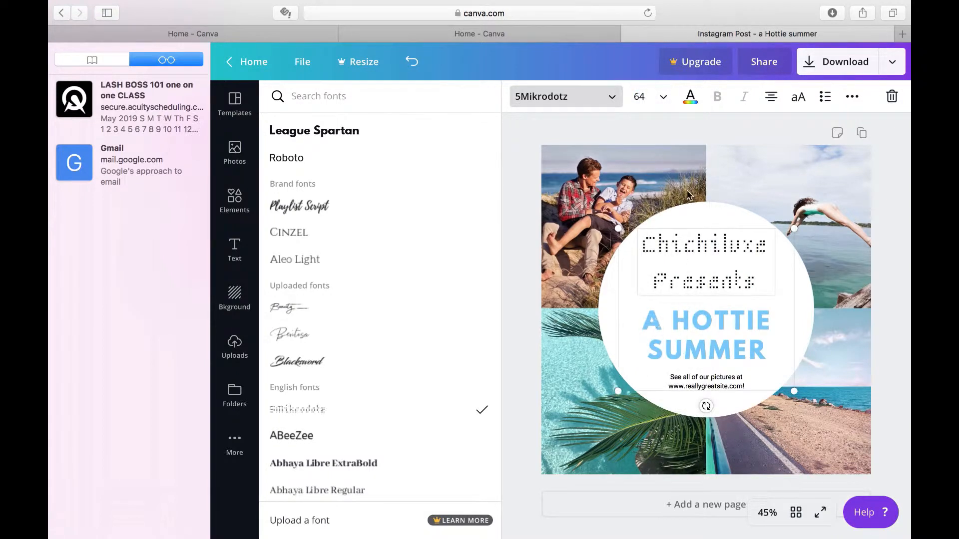
click(645, 96)
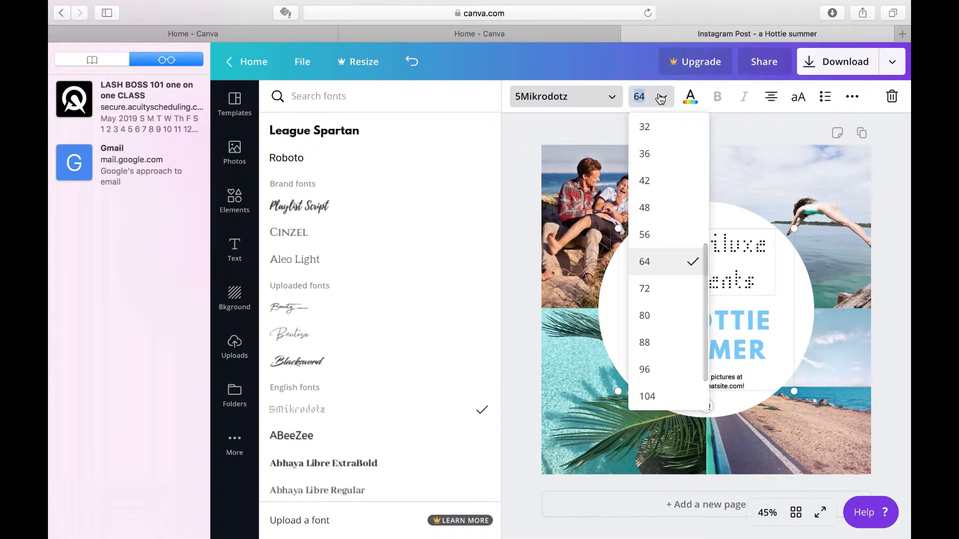
click(645, 191)
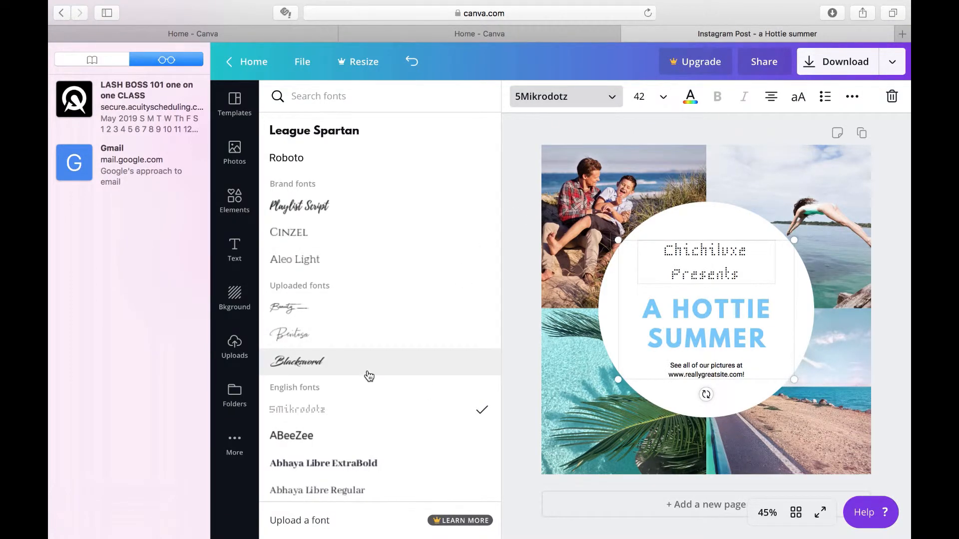
Browse the English fonts and change the "Chichiluxe Presents" line to Anaktoria
scroll(369, 377, down, 5)
scroll(369, 376, down, 3)
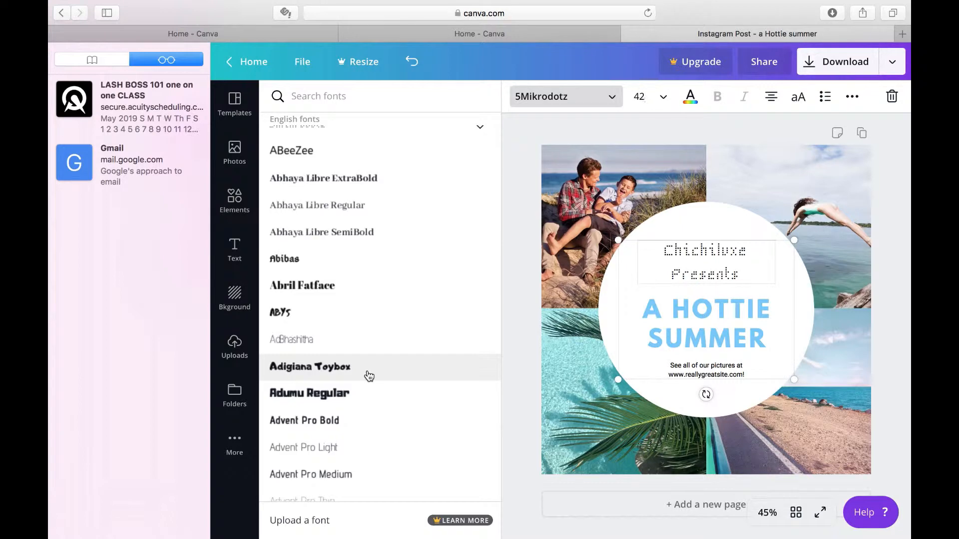
scroll(369, 349, down, 3)
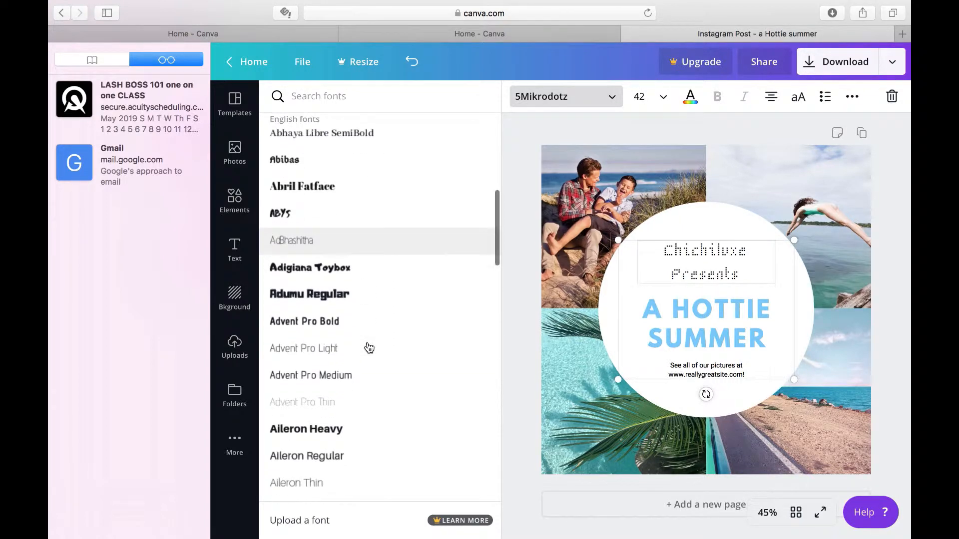
scroll(369, 348, down, 4)
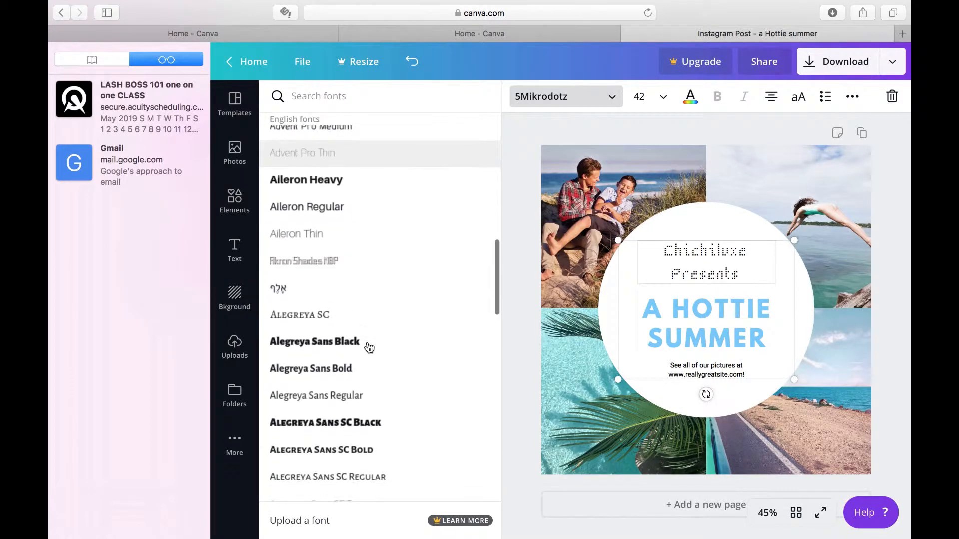
scroll(369, 348, down, 10)
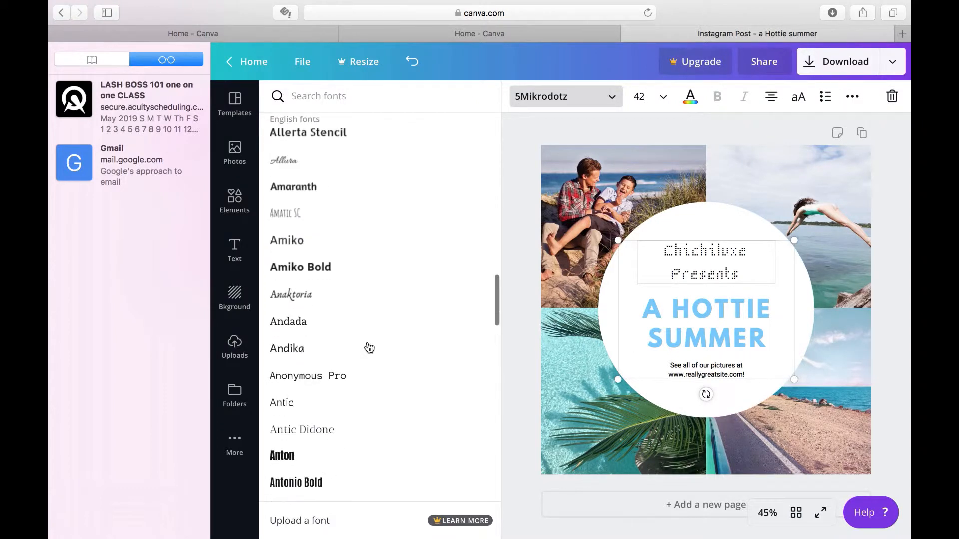
click(369, 297)
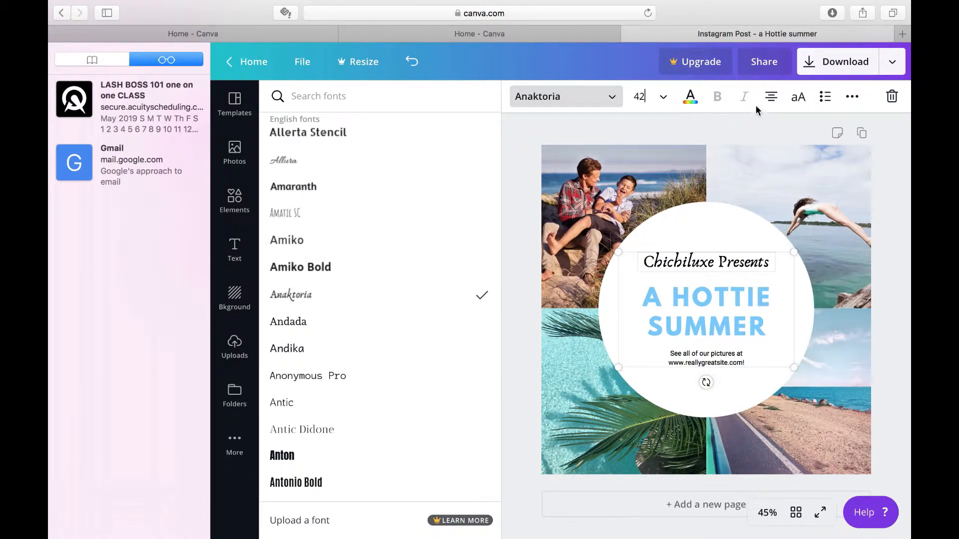
Replace the website text below the heading with "Shop the hottest swimsuits to touch summer 19'"
click(753, 362)
click(753, 361)
key(BackSpace)
key(BackSpace)
key(BackSpace)
key(BackSpace)
key(BackSpace)
key(BackSpace)
key(BackSpace)
key(BackSpace)
key(BackSpace)
key(BackSpace)
key(BackSpace)
key(BackSpace)
key(BackSpace)
key(BackSpace)
key(BackSpace)
key(BackSpace)
key(BackSpace)
key(BackSpace)
key(BackSpace)
key(BackSpace)
key(BackSpace)
key(BackSpace)
key(BackSpace)
key(BackSpace)
key(BackSpace)
key(BackSpace)
key(BackSpace)
key(BackSpace)
key(BackSpace)
key(BackSpace)
key(BackSpace)
key(BackSpace)
key(BackSpace)
key(BackSpace)
key(BackSpace)
key(BackSpace)
key(BackSpace)
key(BackSpace)
key(BackSpace)
key(BackSpace)
key(BackSpace)
key(BackSpace)
key(BackSpace)
key(BackSpace)
key(BackSpace)
key(BackSpace)
key(BackSpace)
text(Shop the hot)
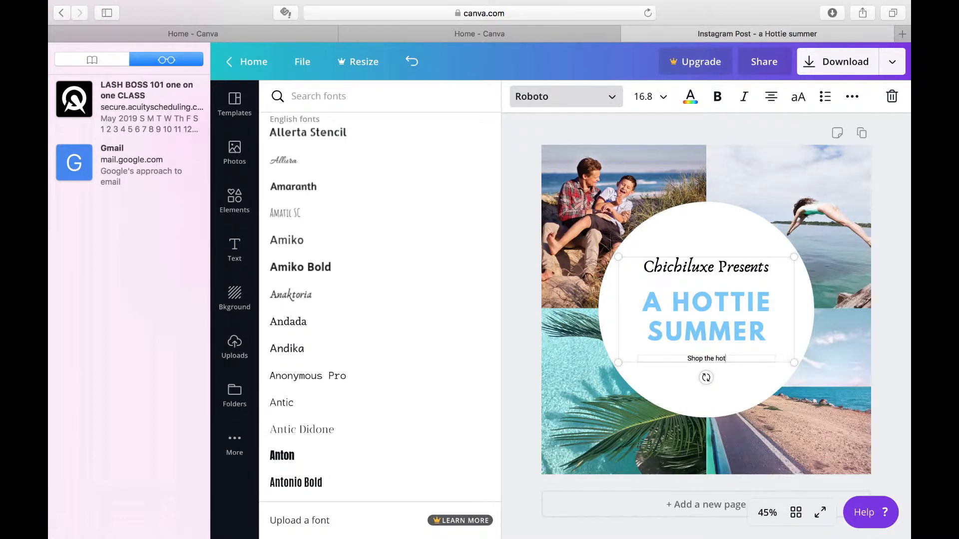
key(BackSpace)
key(BackSpace)
key(BackSpace)
text(hottest swimsuits to touch summer)
key(Return)
text(19')
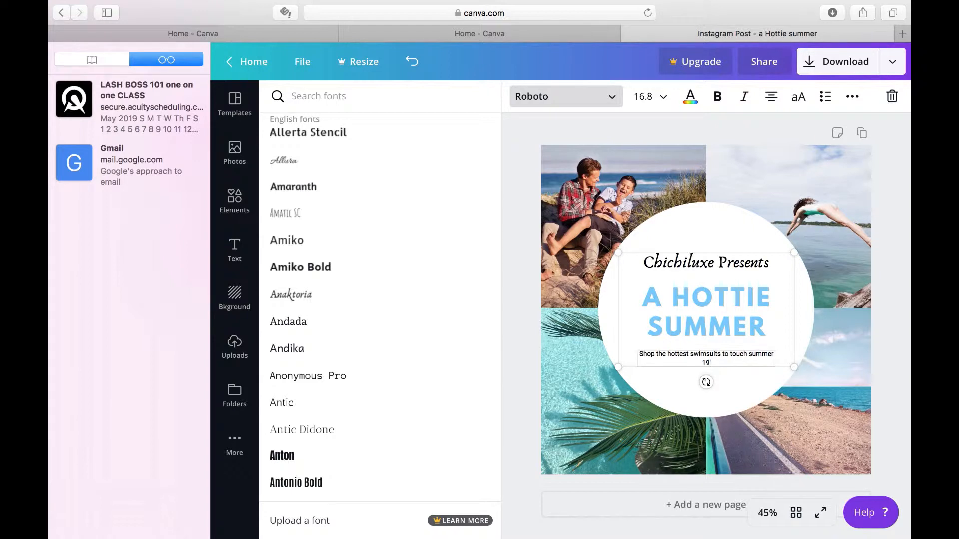
click(732, 223)
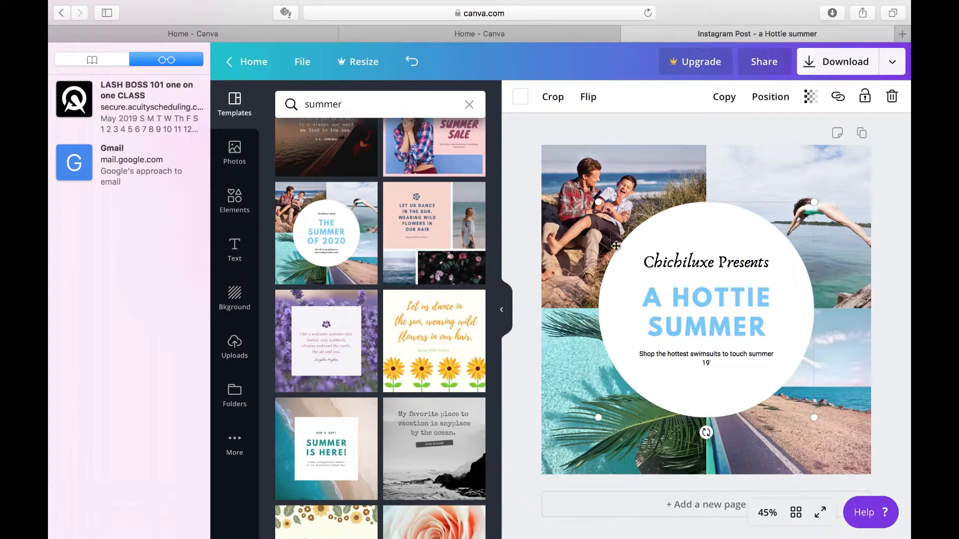
Recolor the "A HOTTIE SUMMER" heading with the default orange
click(722, 310)
drag(766, 330, 627, 284)
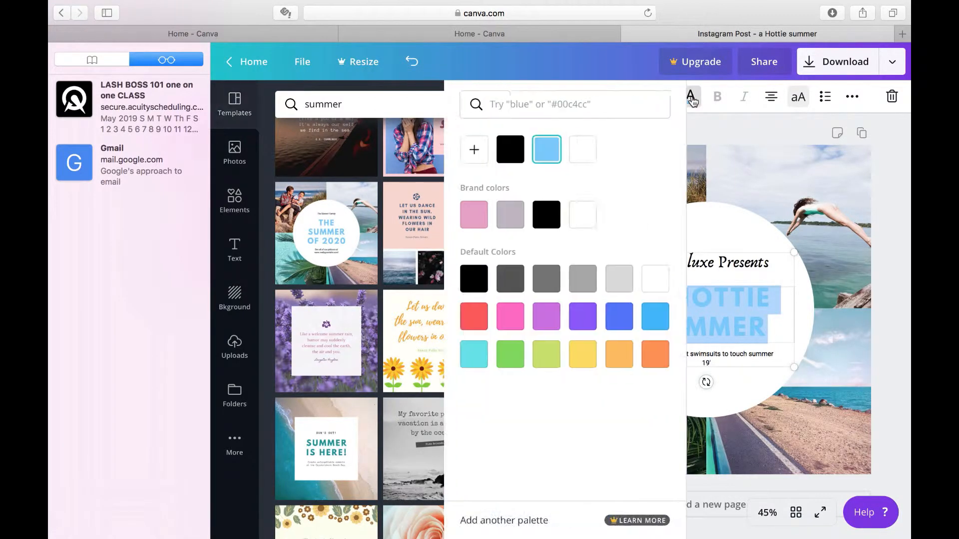
click(691, 97)
click(471, 356)
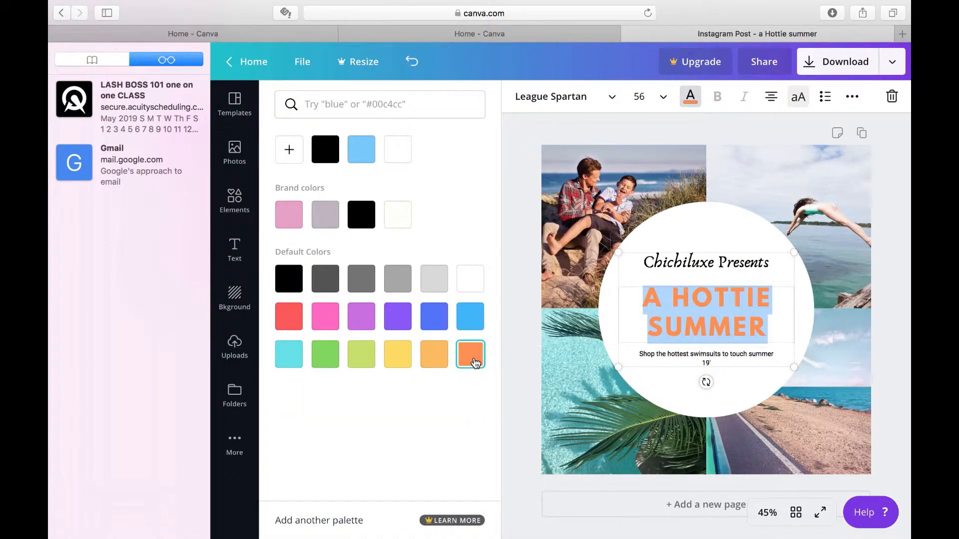
Try black for the white circle behind the text, and change its color to the default light gray
click(774, 414)
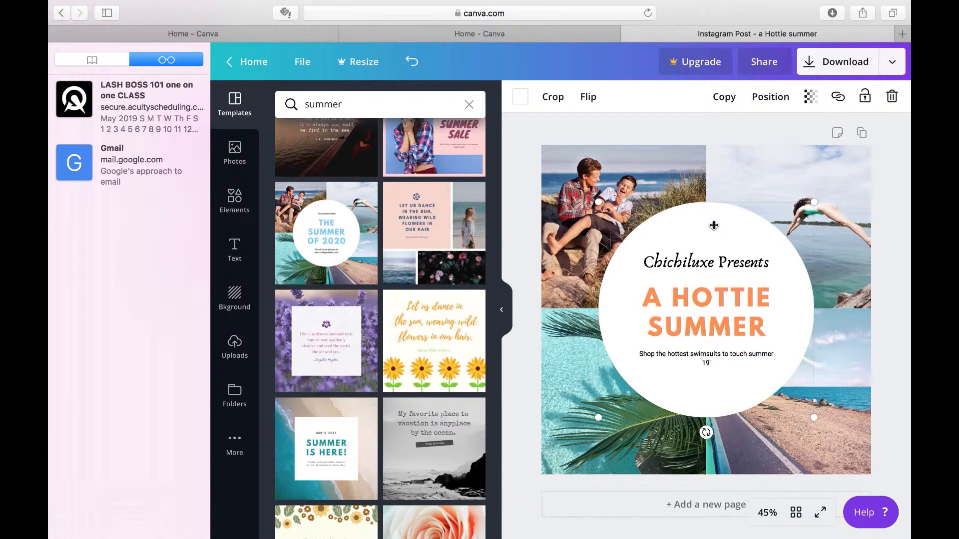
click(521, 97)
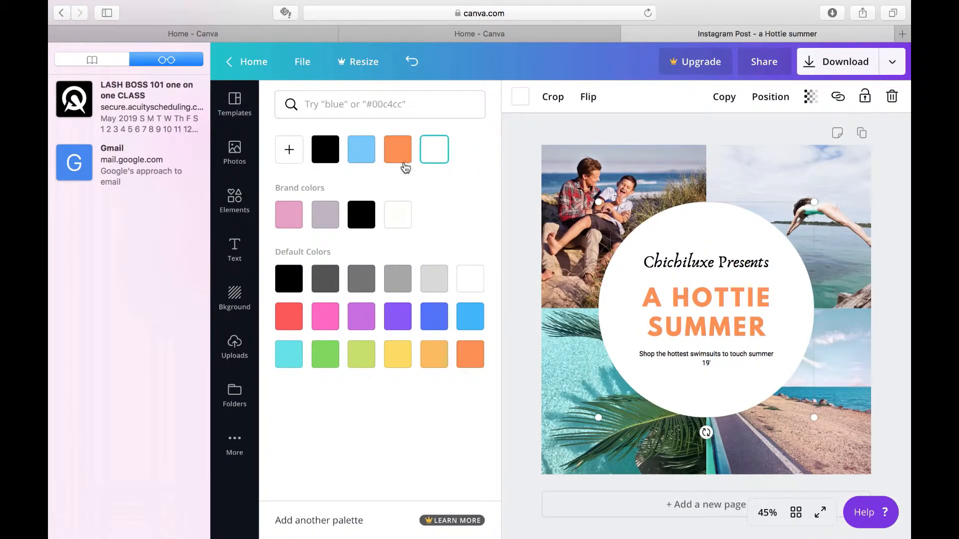
click(289, 279)
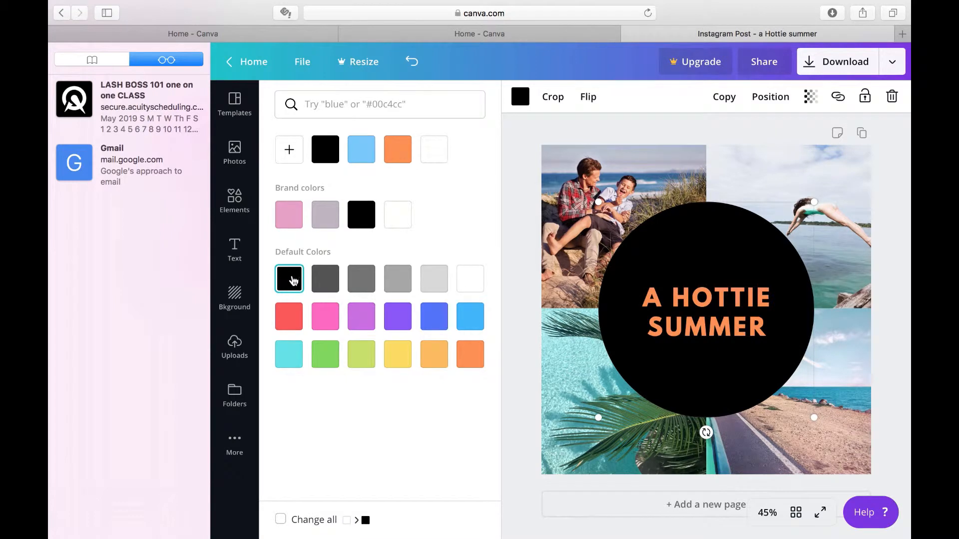
click(434, 282)
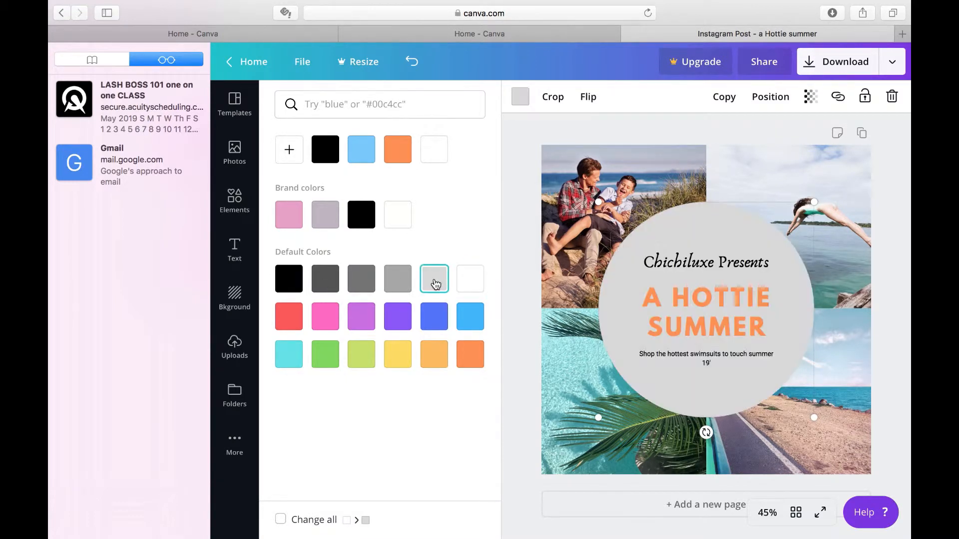
Recolor the circle behind the text with the default yellow
click(395, 362)
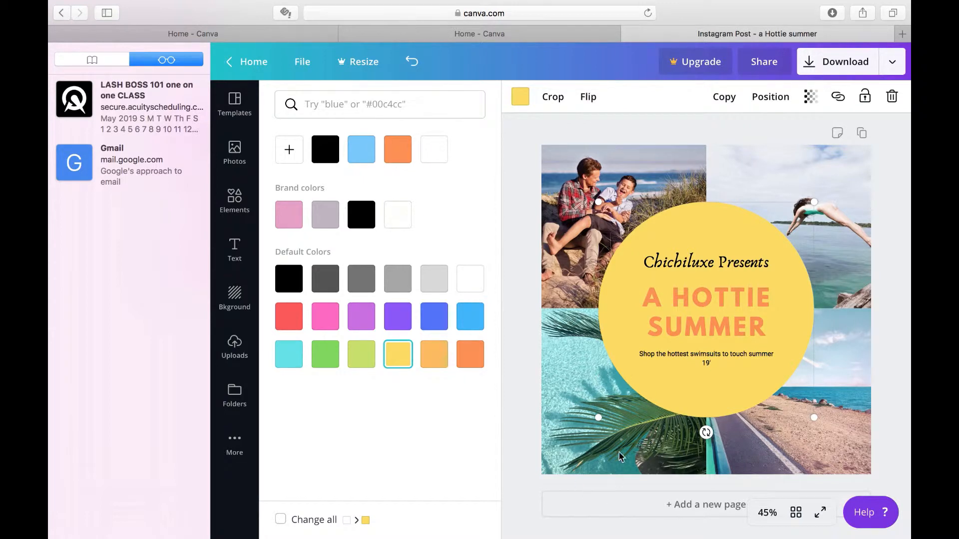
Select the background photo grid and search the photo library for "bikini"
click(635, 190)
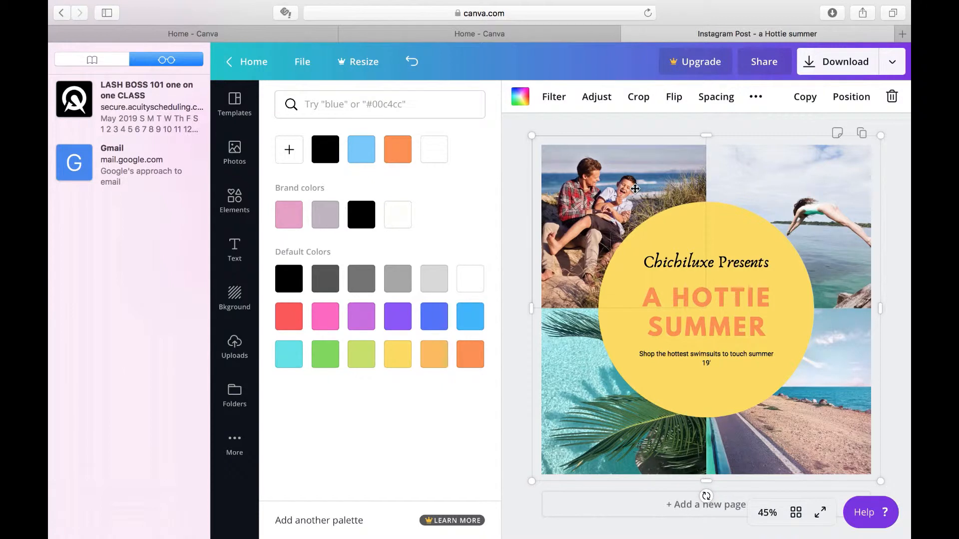
click(237, 163)
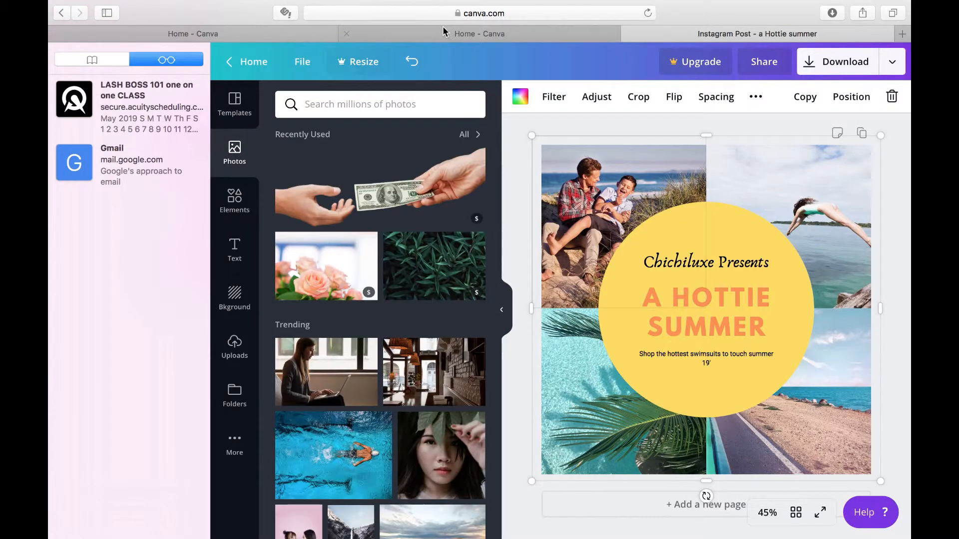
click(410, 108)
text(bikini)
key(Return)
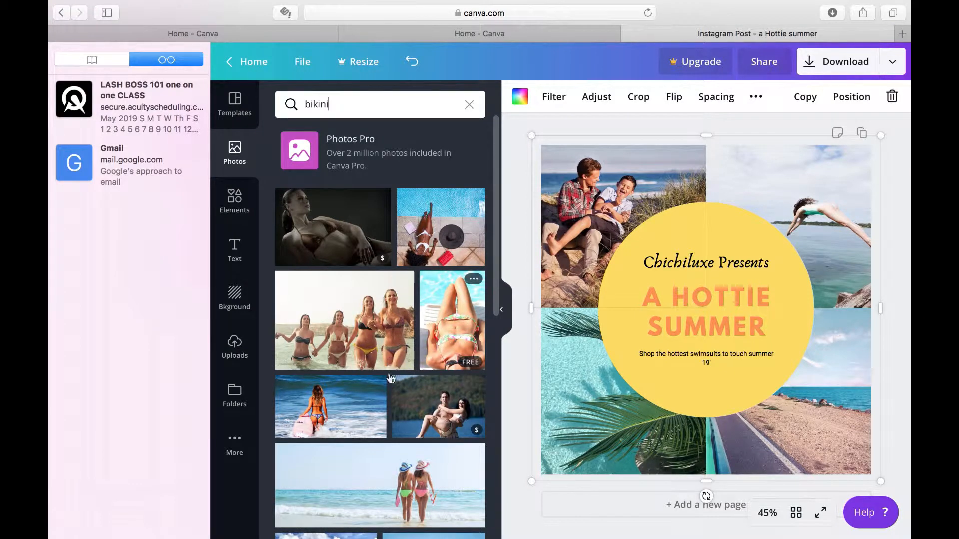
Replace the grid's upper-left photo of the man and boy with the free photo of the woman in a white bikini
scroll(364, 459, down, 5)
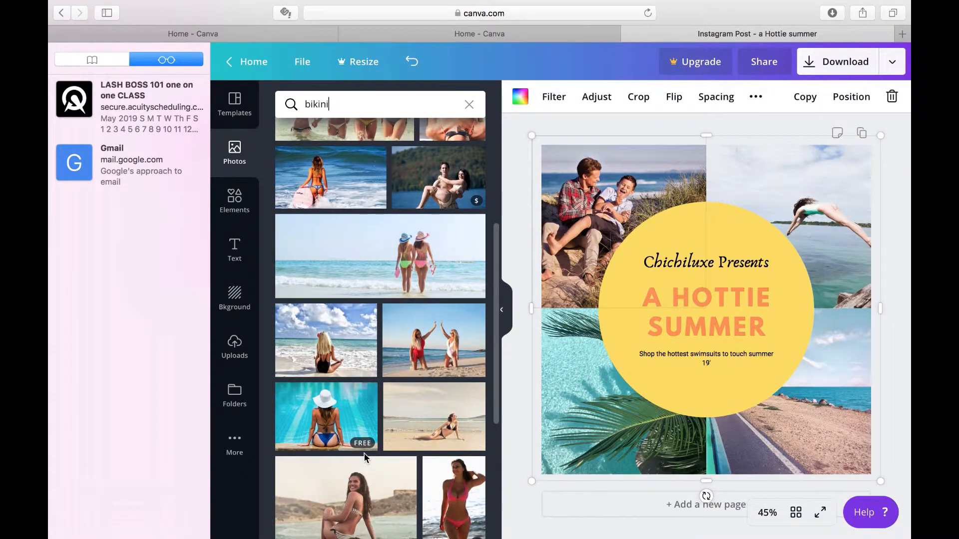
scroll(363, 457, down, 4)
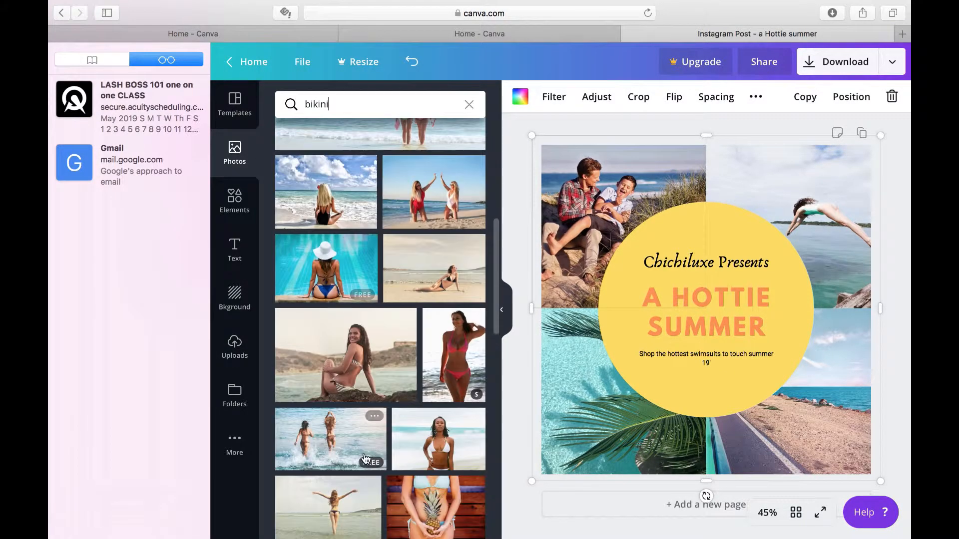
scroll(365, 459, down, 3)
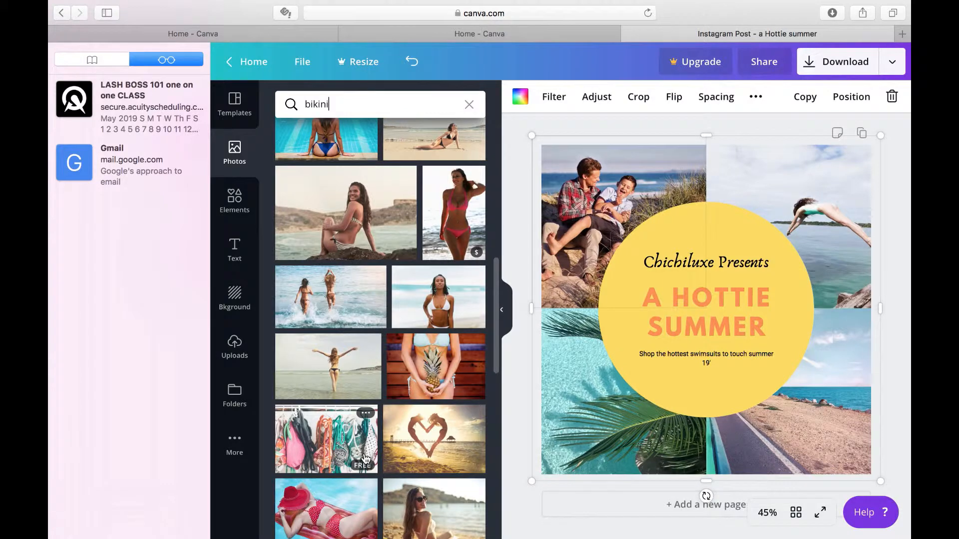
scroll(365, 459, down, 6)
scroll(365, 458, down, 6)
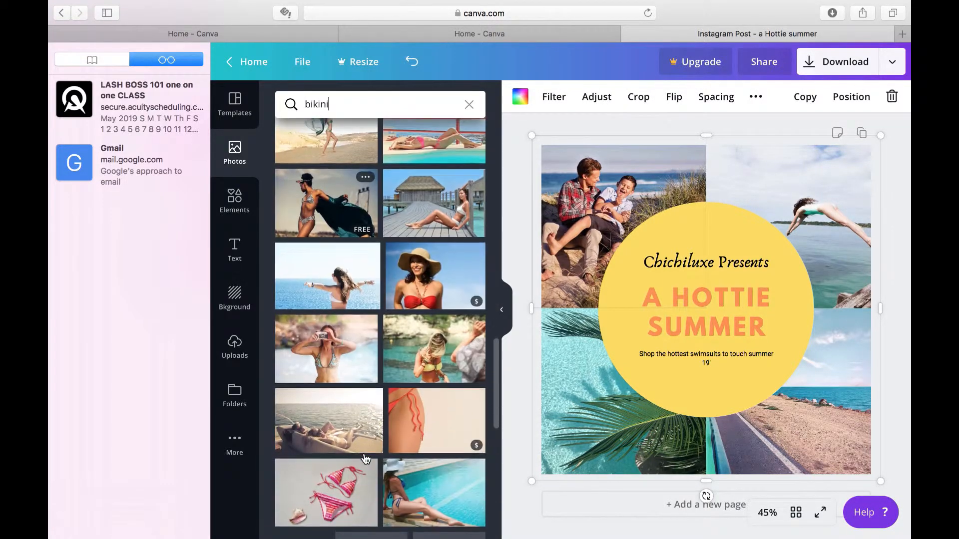
scroll(364, 455, down, 4)
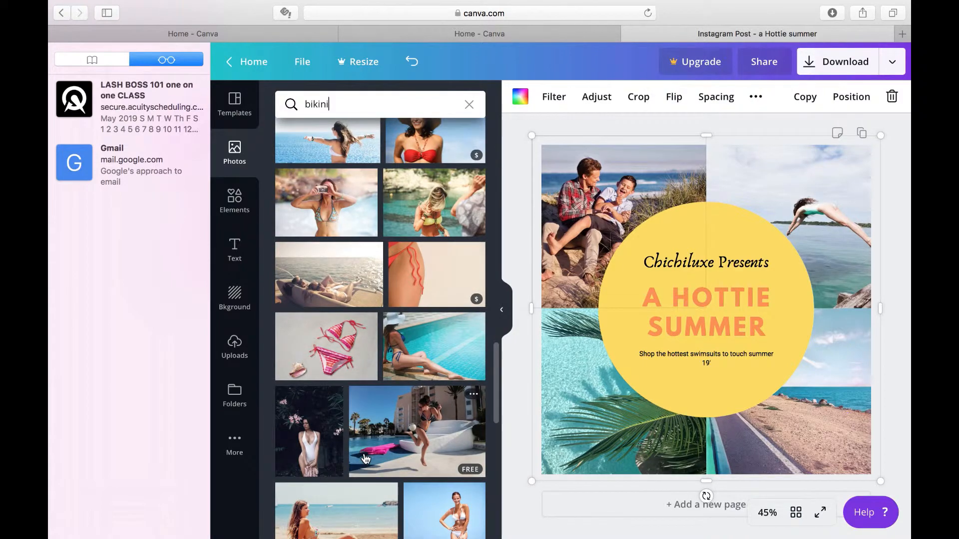
scroll(365, 458, down, 5)
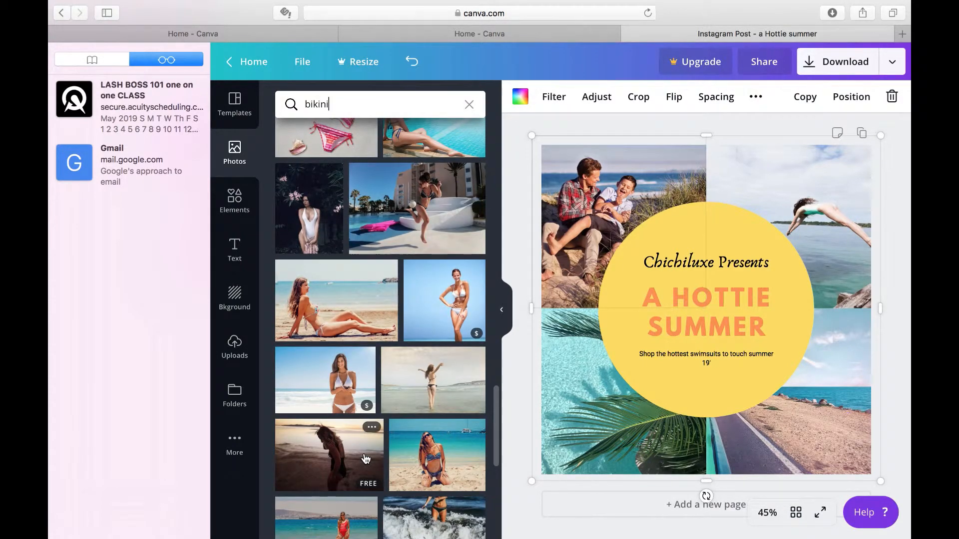
scroll(365, 458, up, 10)
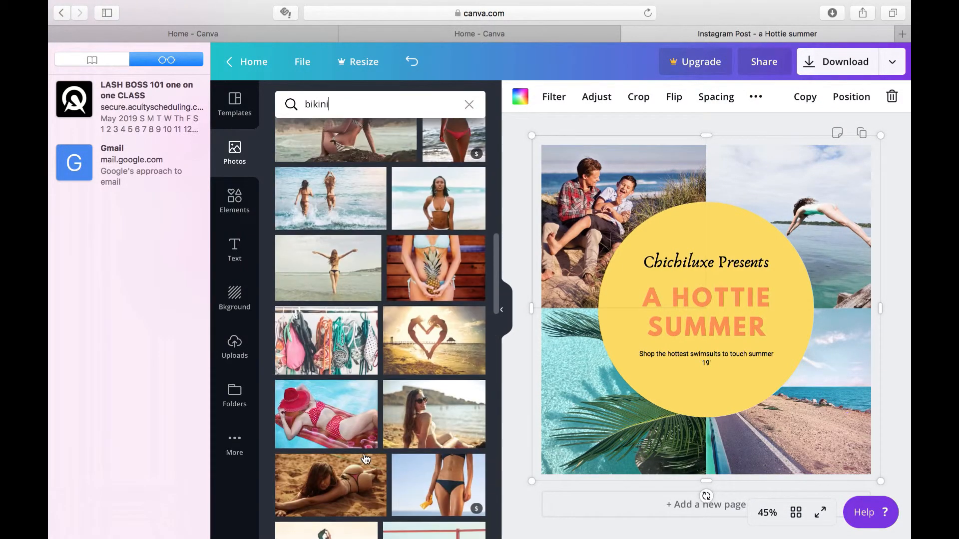
scroll(364, 454, up, 3)
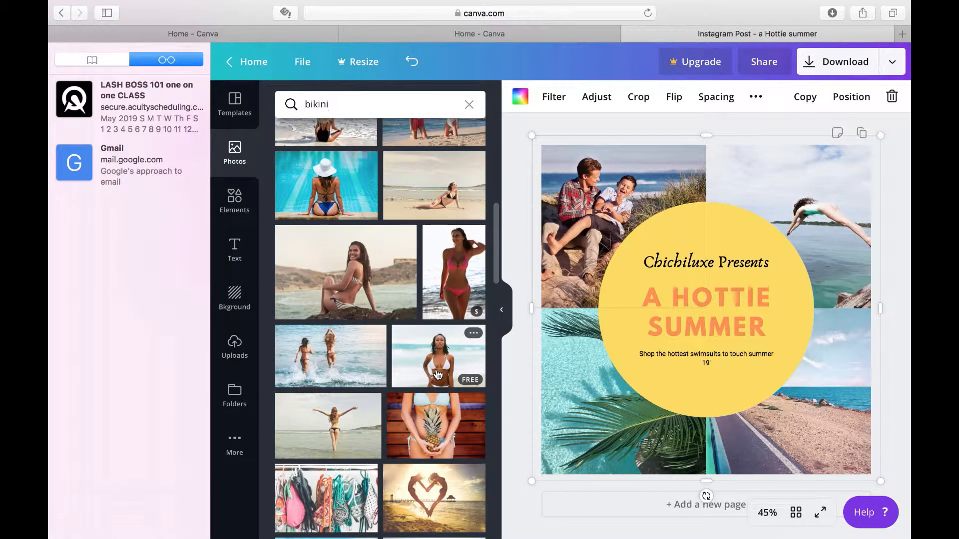
drag(438, 374, 614, 201)
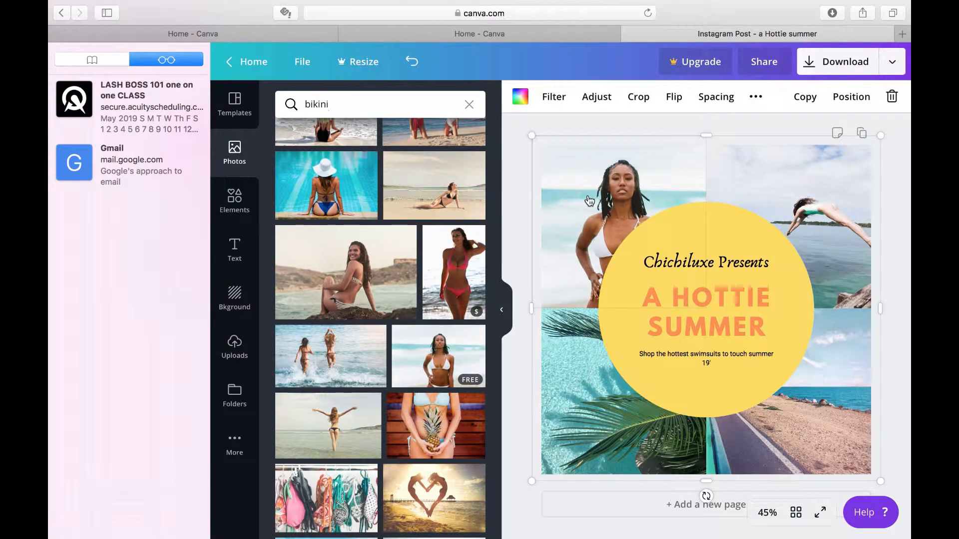
click(517, 201)
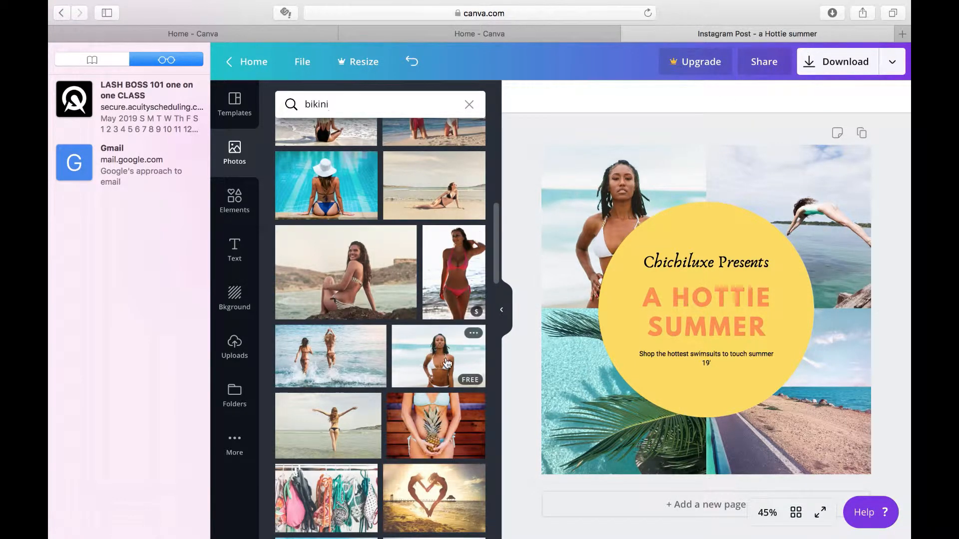
Try the free photo of four women in bikinis in the grid's lower-right cell in place of the coastal road
scroll(426, 327, up, 2)
scroll(424, 321, up, 1)
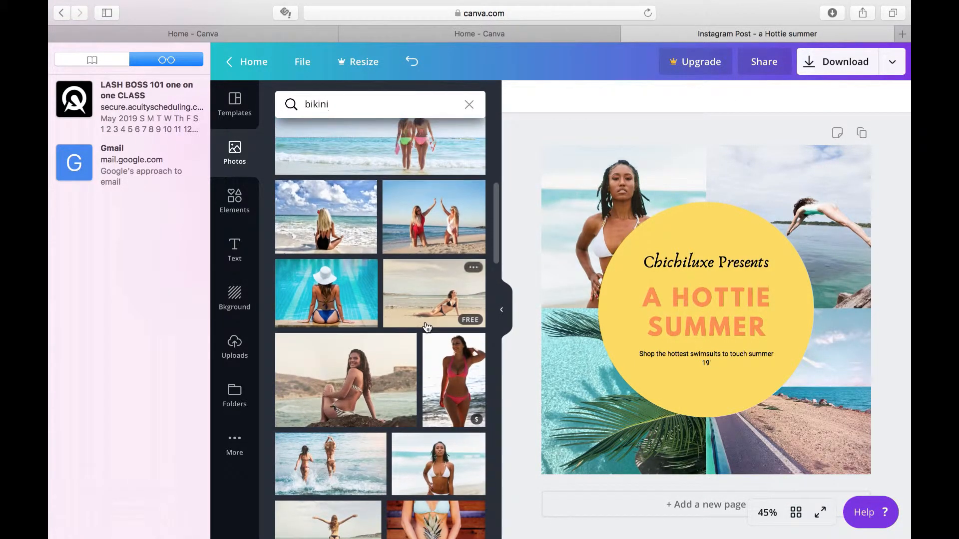
scroll(426, 325, up, 3)
scroll(426, 327, up, 4)
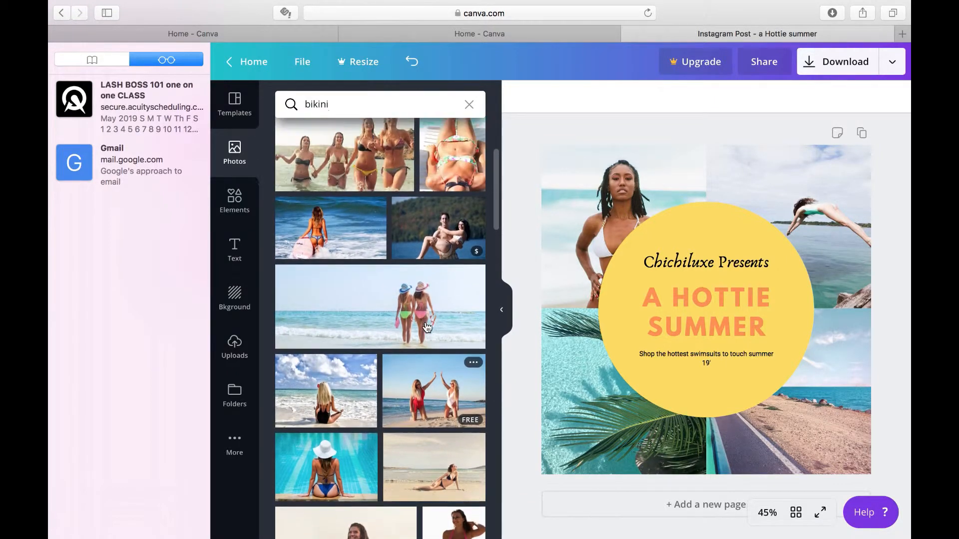
scroll(426, 326, up, 3)
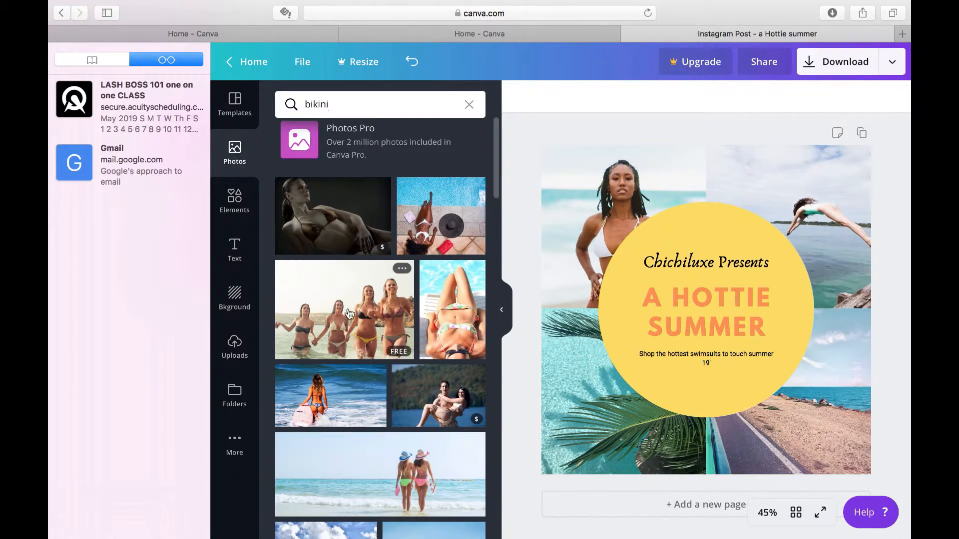
drag(366, 310, 778, 430)
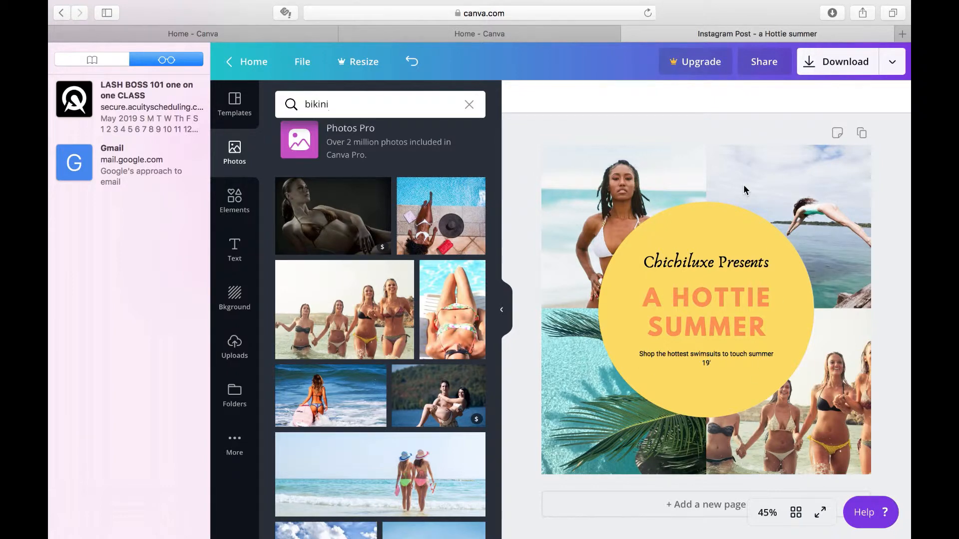
Replace the photo search term with "pool" and run the search
click(364, 99)
key(BackSpace)
key(BackSpace)
key(BackSpace)
key(BackSpace)
key(BackSpace)
key(BackSpace)
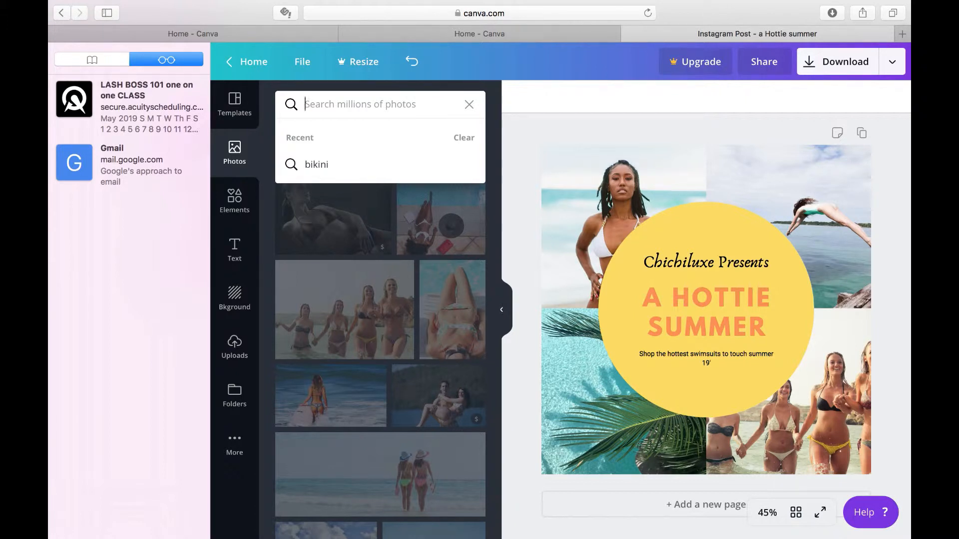
text(pool)
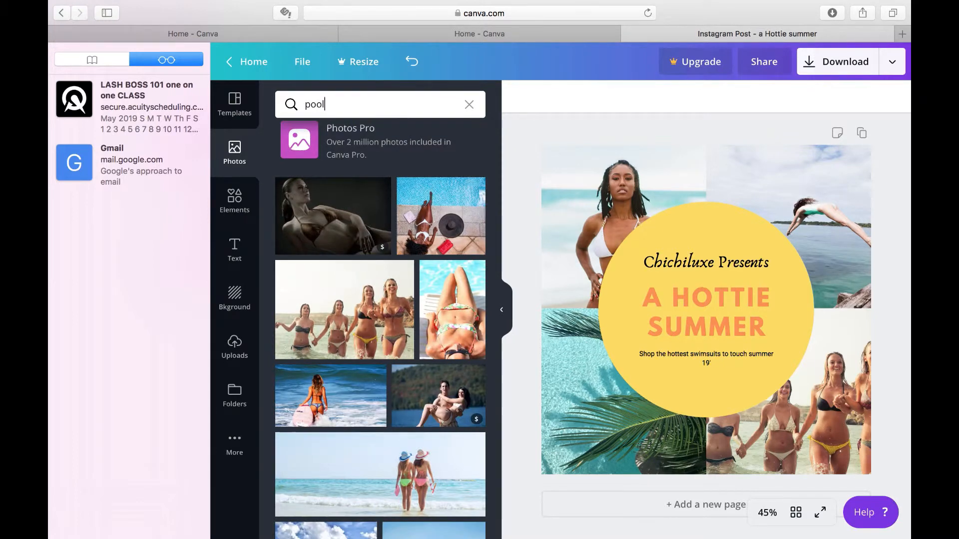
key(Return)
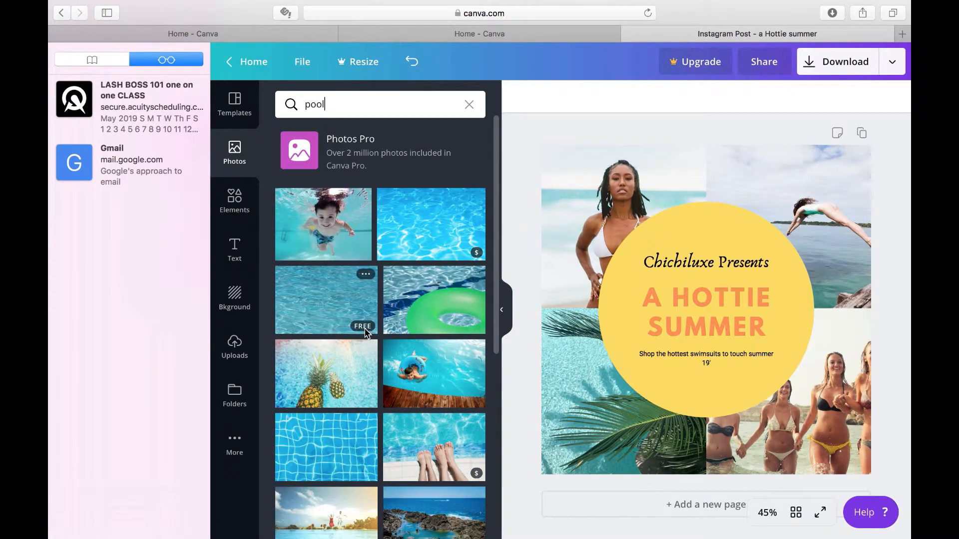
Browse the pool photos and fill the grid's lower-right cell with the free overhead photo of the woman floating in blue water
scroll(365, 327, down, 3)
scroll(365, 333, down, 5)
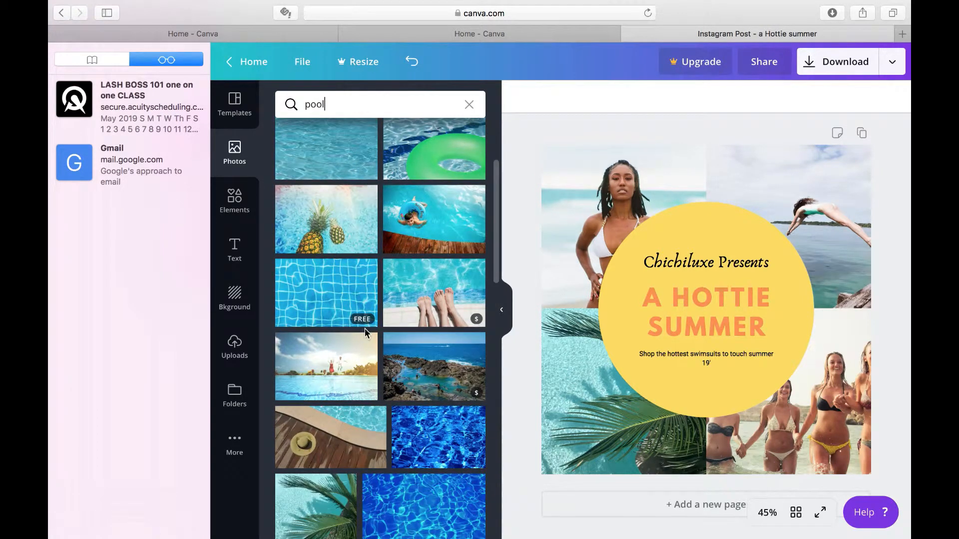
scroll(365, 328, down, 3)
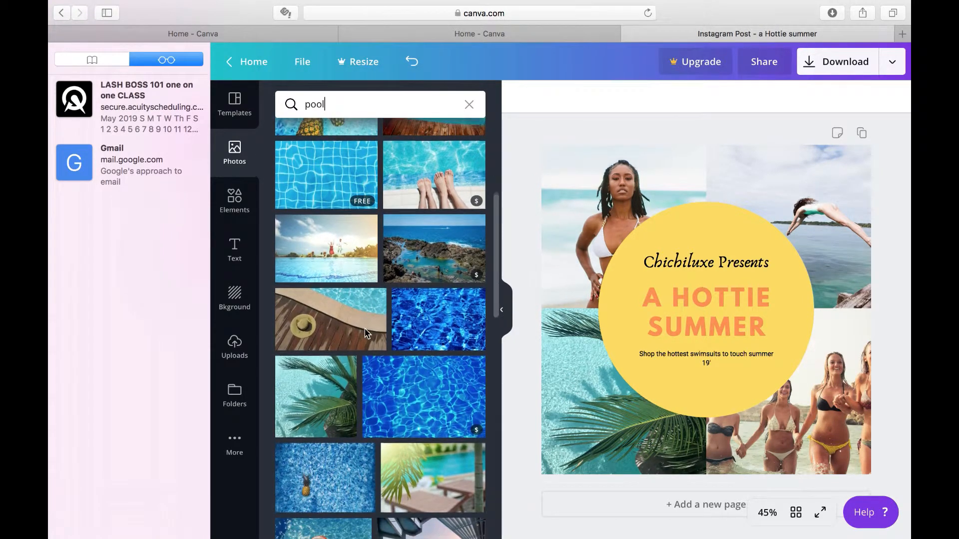
scroll(365, 334, down, 3)
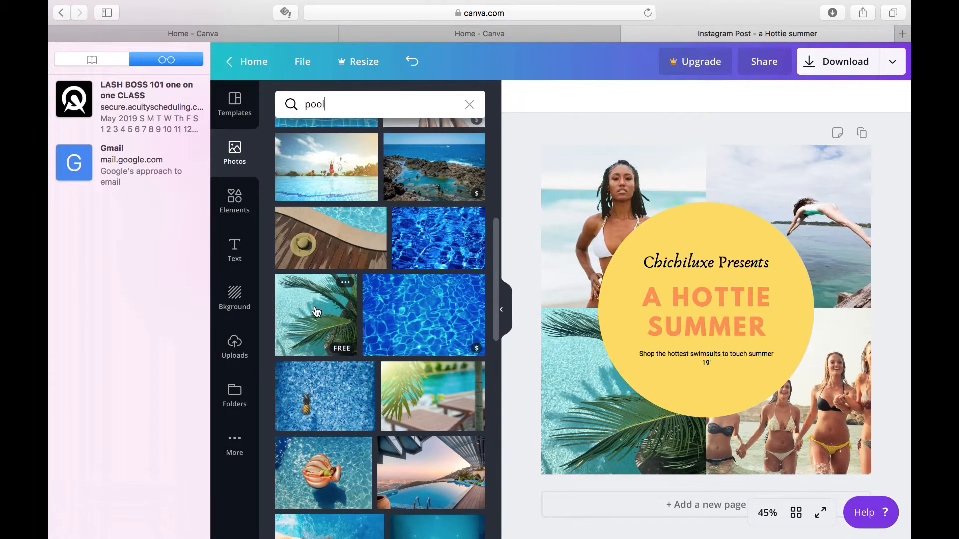
scroll(424, 402, down, 8)
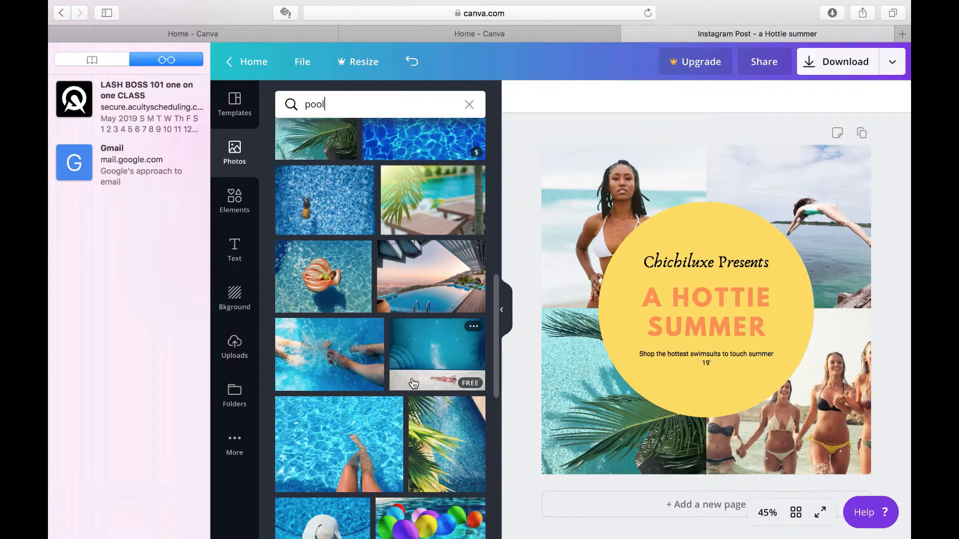
scroll(416, 324, down, 3)
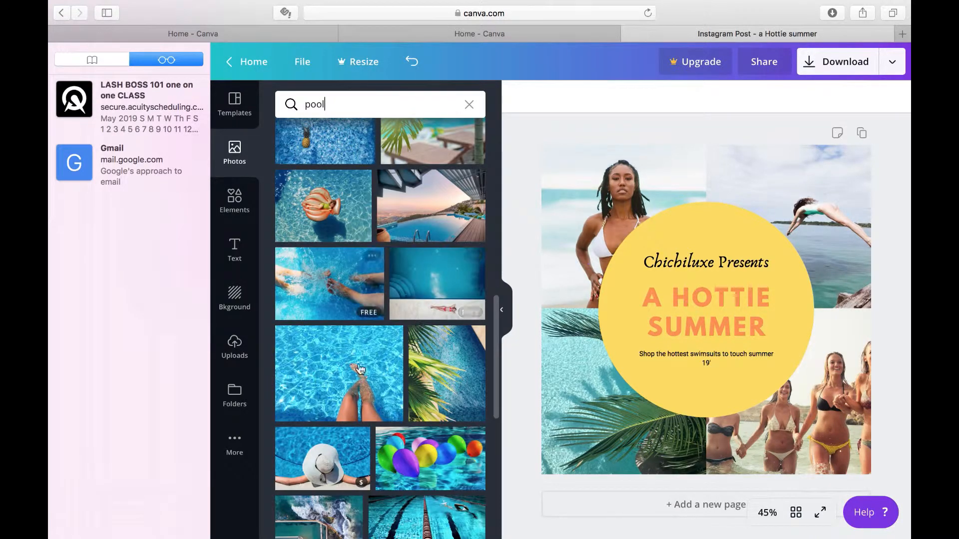
scroll(374, 389, down, 1)
scroll(374, 390, down, 11)
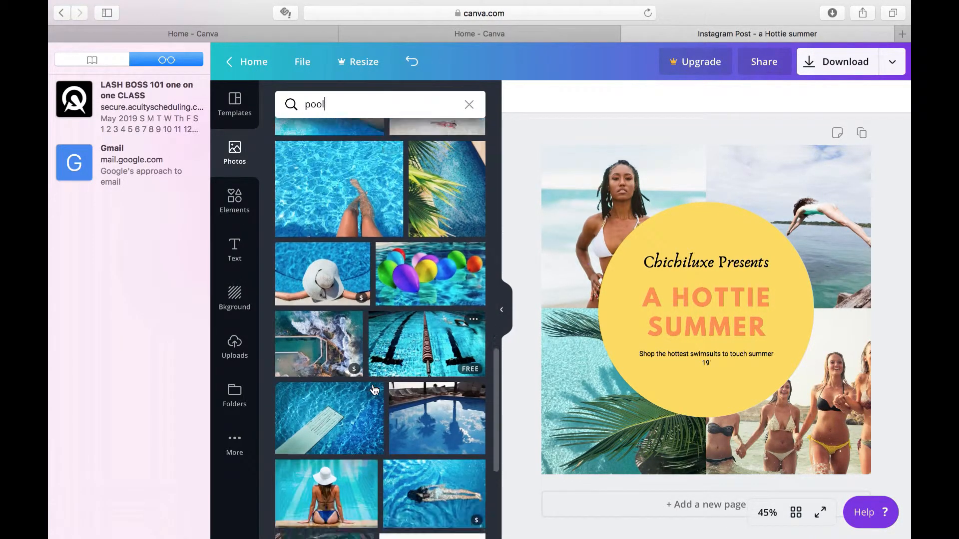
scroll(373, 390, down, 4)
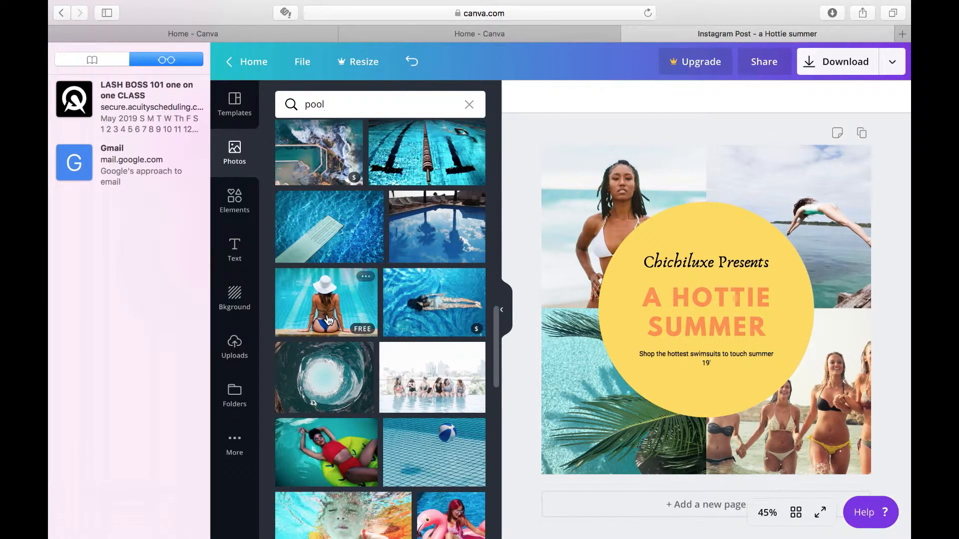
mouse_move(333, 321)
mouse_down()
mouse_move(343, 327)
mouse_move(337, 300)
mouse_move(334, 310)
mouse_up()
scroll(410, 491, down, 5)
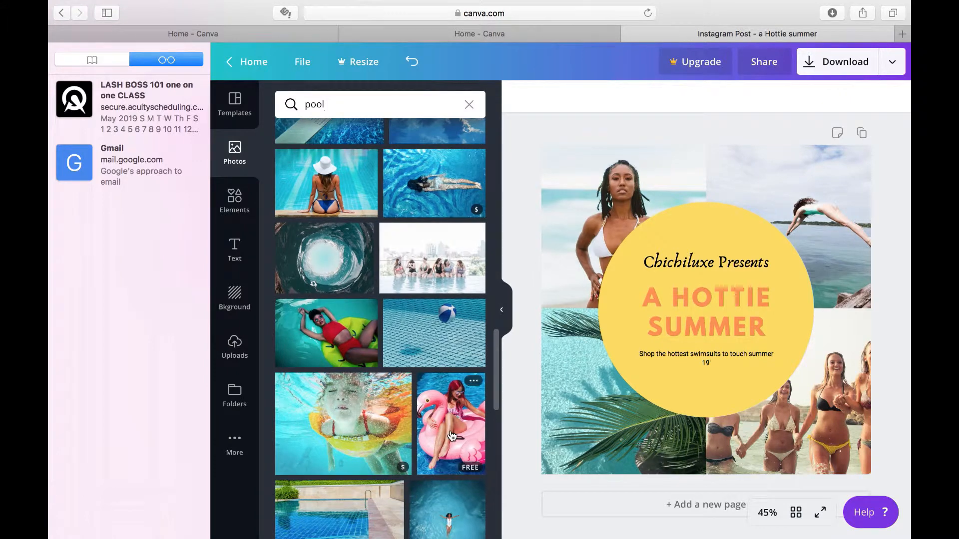
mouse_move(443, 411)
mouse_down()
mouse_move(544, 460)
mouse_move(838, 440)
mouse_move(829, 267)
mouse_move(801, 336)
mouse_move(649, 380)
mouse_move(504, 367)
mouse_move(447, 404)
mouse_up()
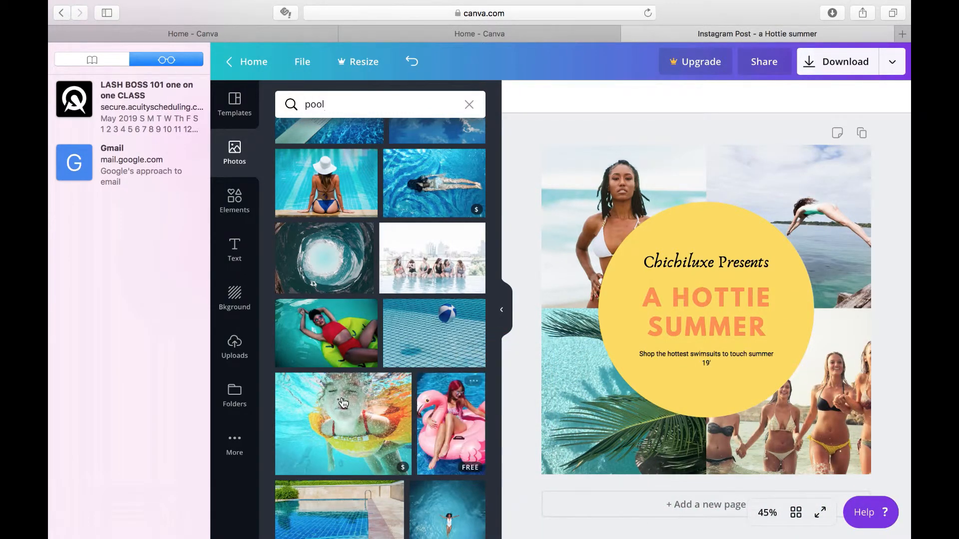
scroll(343, 402, down, 3)
scroll(343, 402, down, 2)
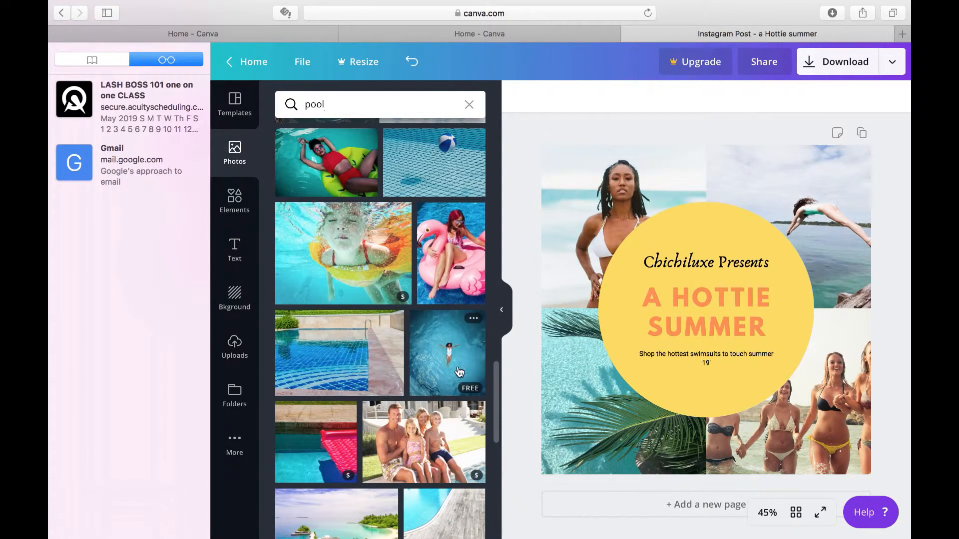
drag(471, 387, 790, 462)
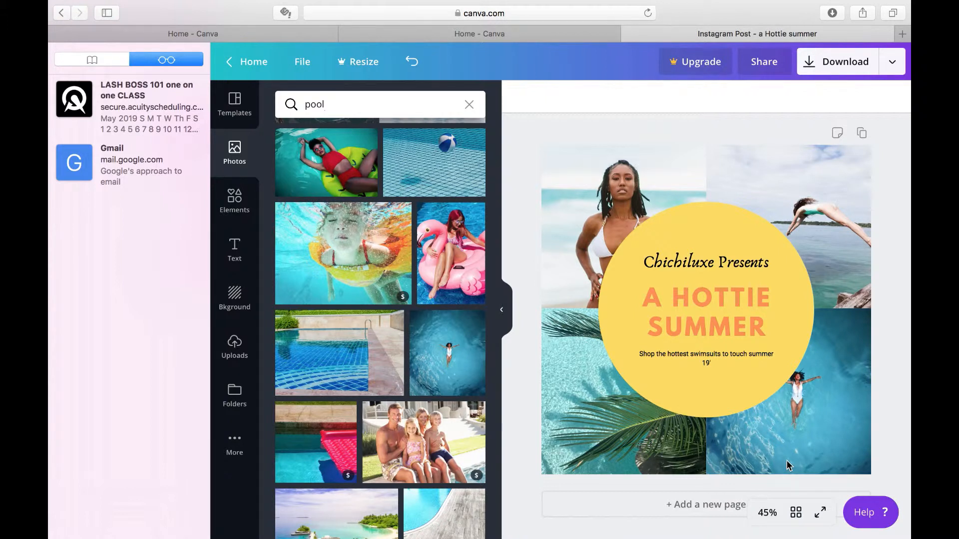
Replace the grid's upper-right diving photo with the free resort pool photo showing lounge chairs and a parasol
scroll(379, 396, down, 2)
scroll(379, 396, down, 5)
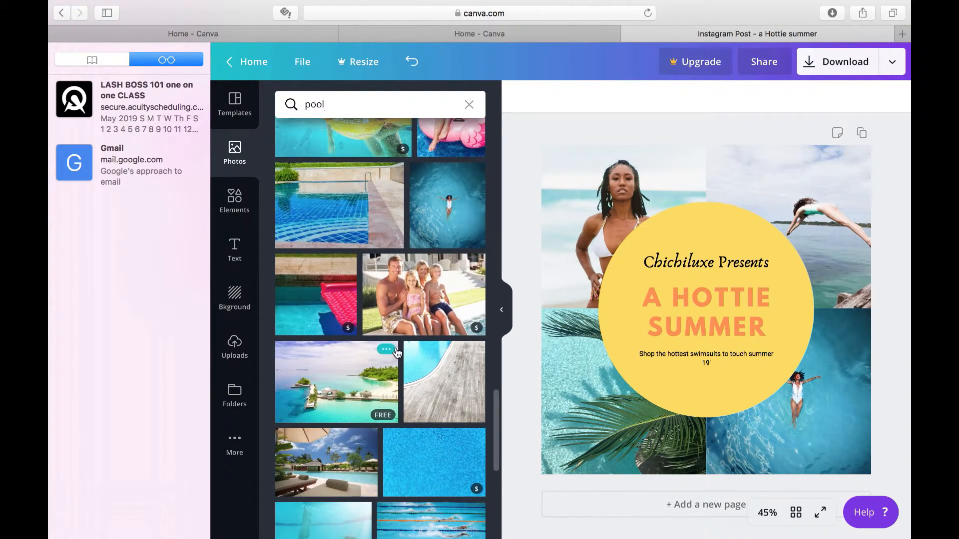
scroll(397, 352, down, 5)
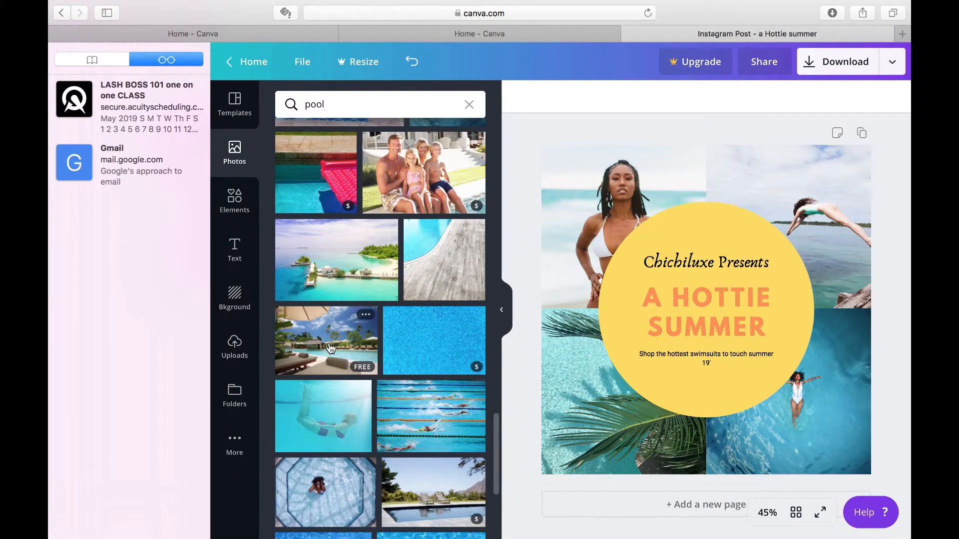
drag(322, 338, 721, 152)
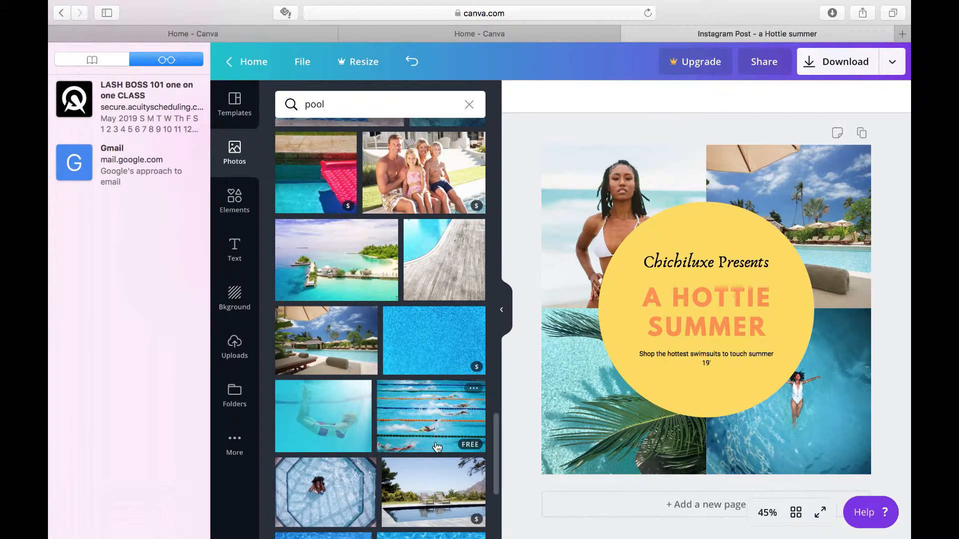
Look through the remaining pool photos for another picture that suits the swimwear post
scroll(334, 444, down, 4)
scroll(333, 444, down, 6)
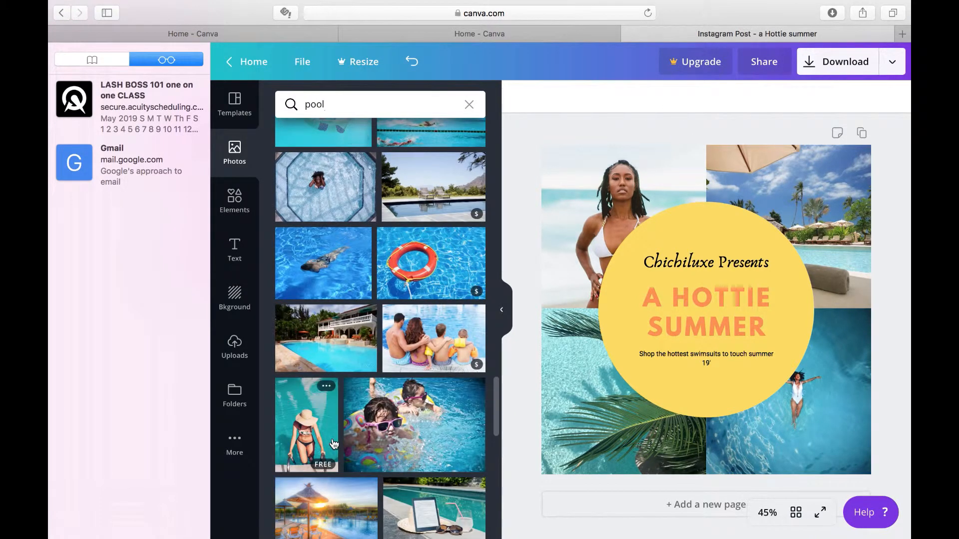
scroll(333, 444, down, 4)
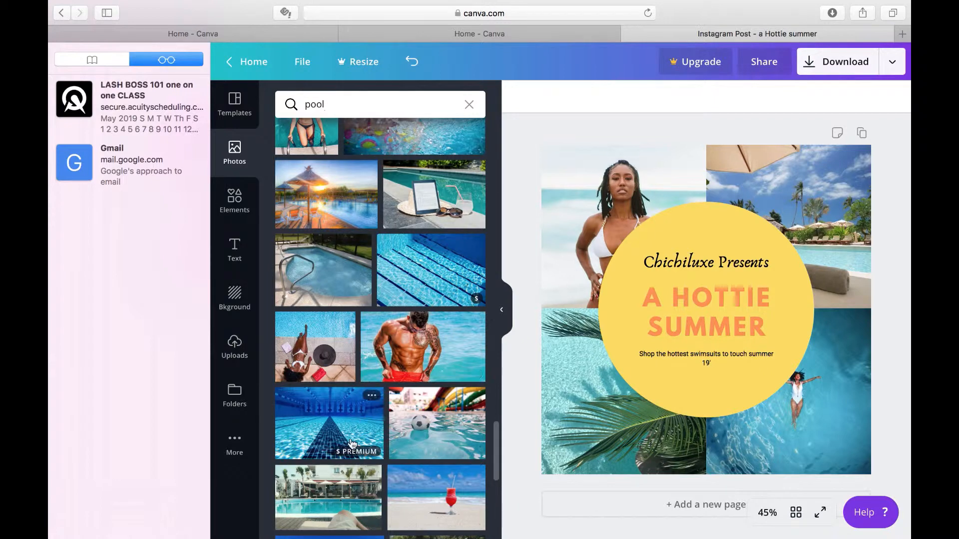
scroll(352, 444, down, 4)
scroll(352, 443, down, 5)
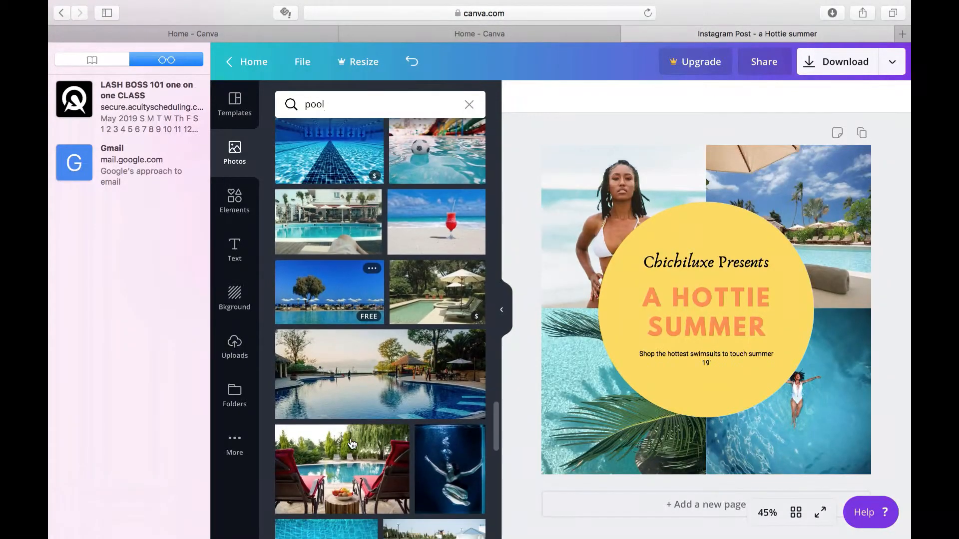
scroll(352, 443, down, 2)
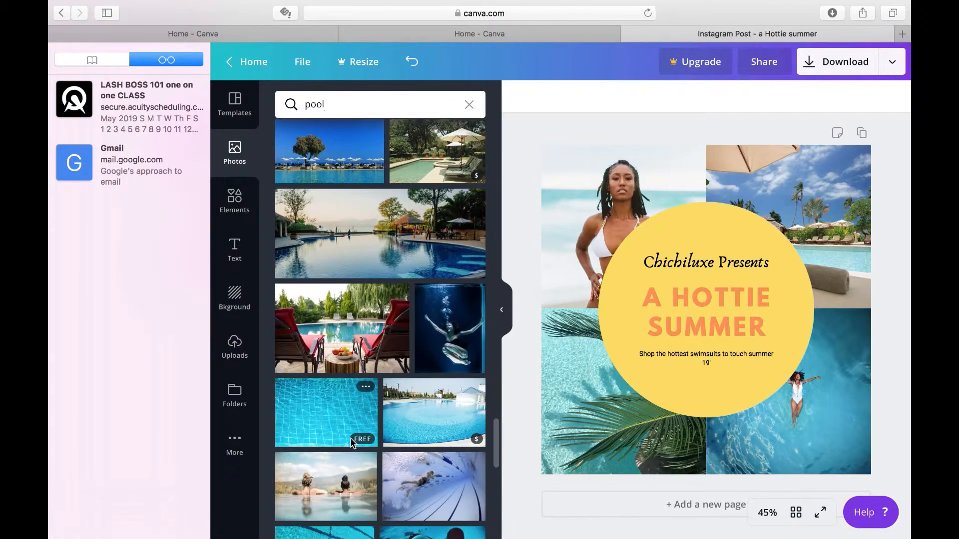
scroll(352, 444, down, 3)
scroll(352, 443, down, 1)
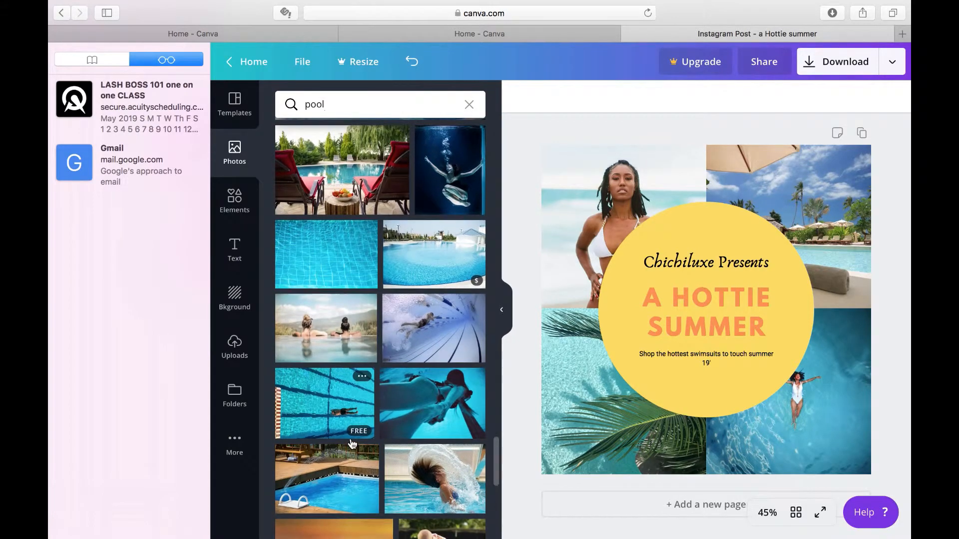
scroll(352, 444, up, 20)
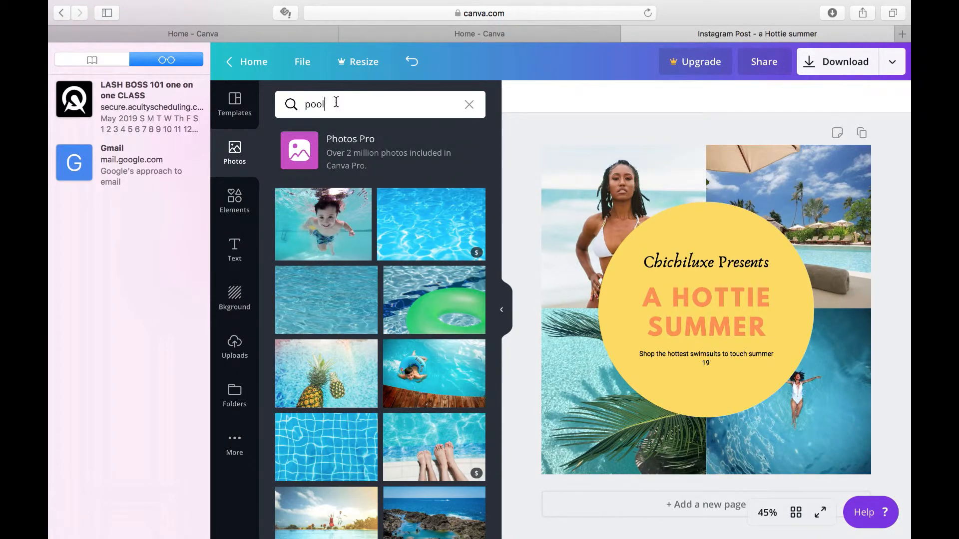
Search the photos for "swimsuits" and fill the grid's upper-right cell with the free photo of swimwear on hangers
click(336, 102)
key(BackSpace)
key(BackSpace)
key(BackSpace)
key(BackSpace)
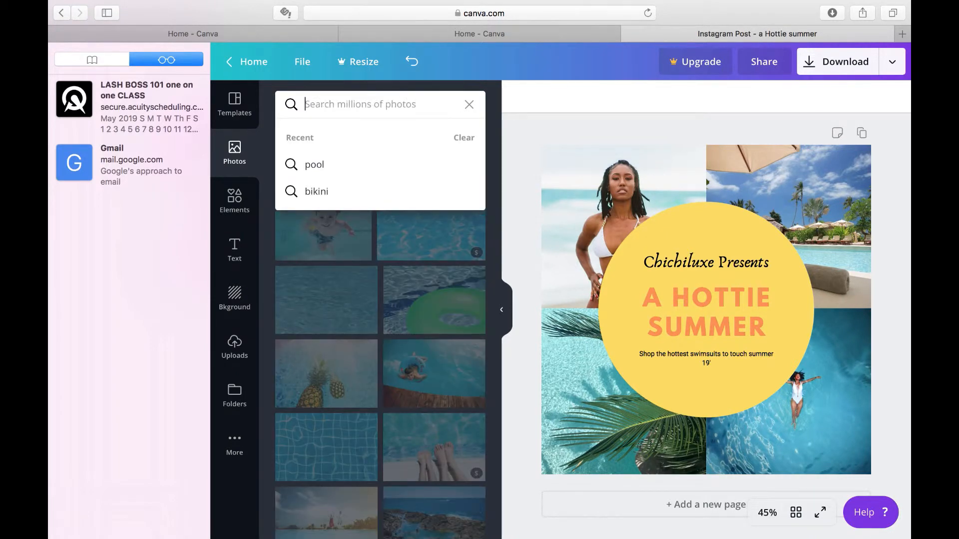
text(swi)
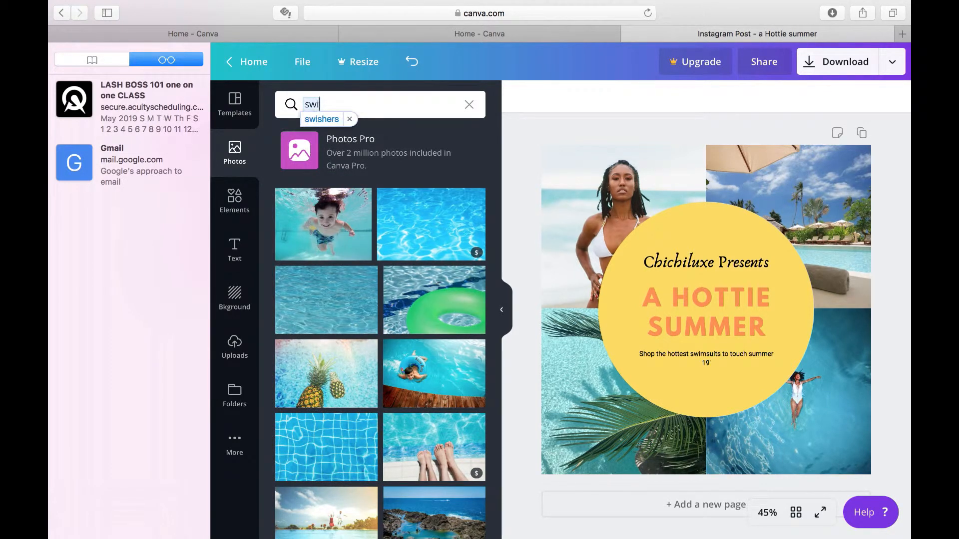
text(msuit)
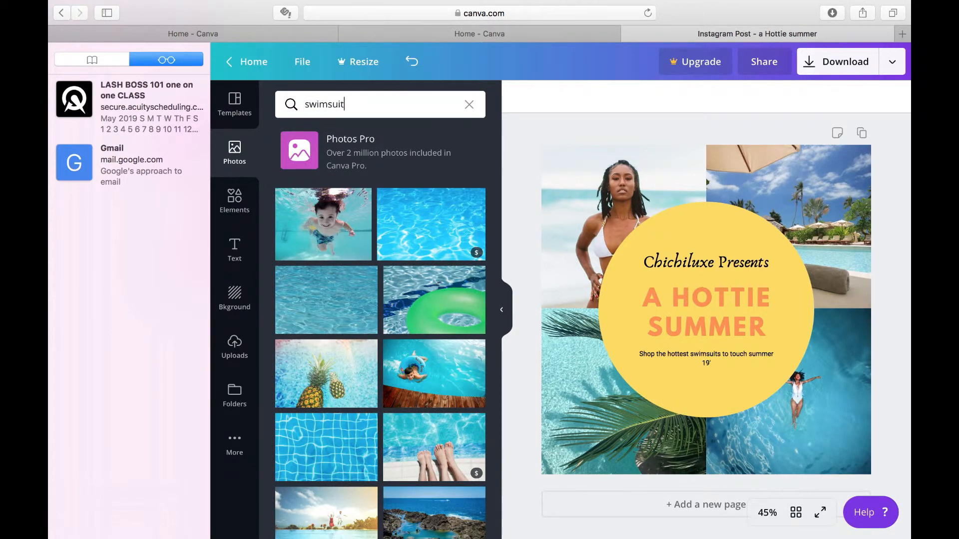
text(s)
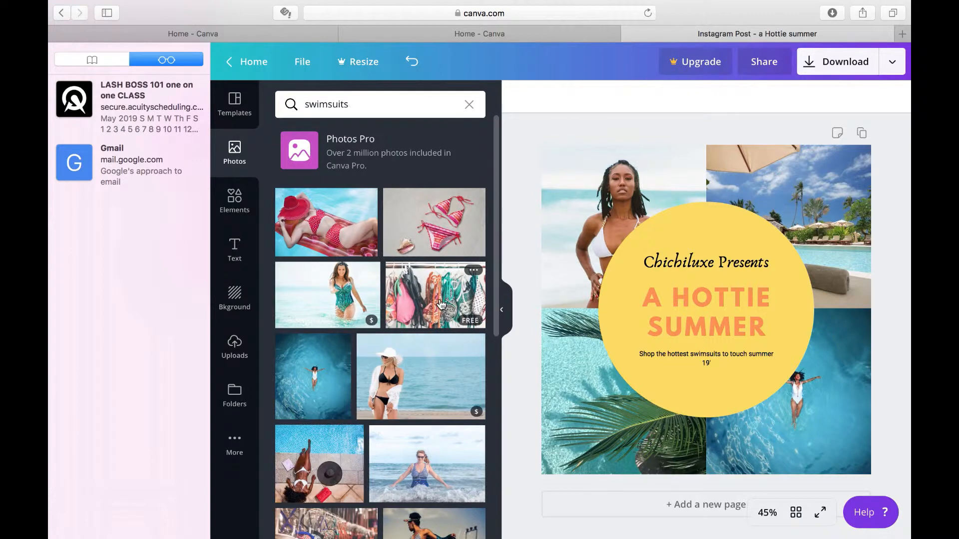
drag(440, 305, 715, 140)
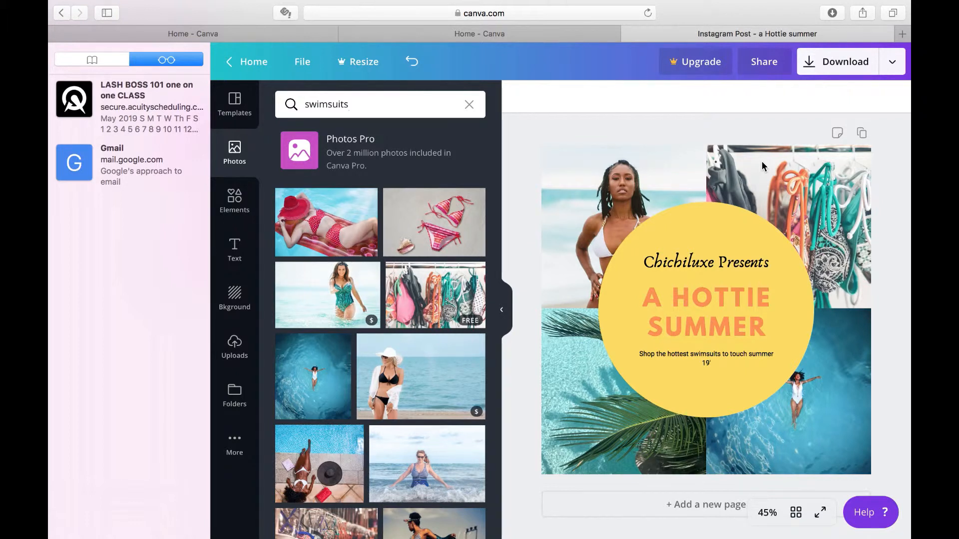
Look through the swimsuit photos for more pictures that could fit the grid
scroll(374, 434, down, 5)
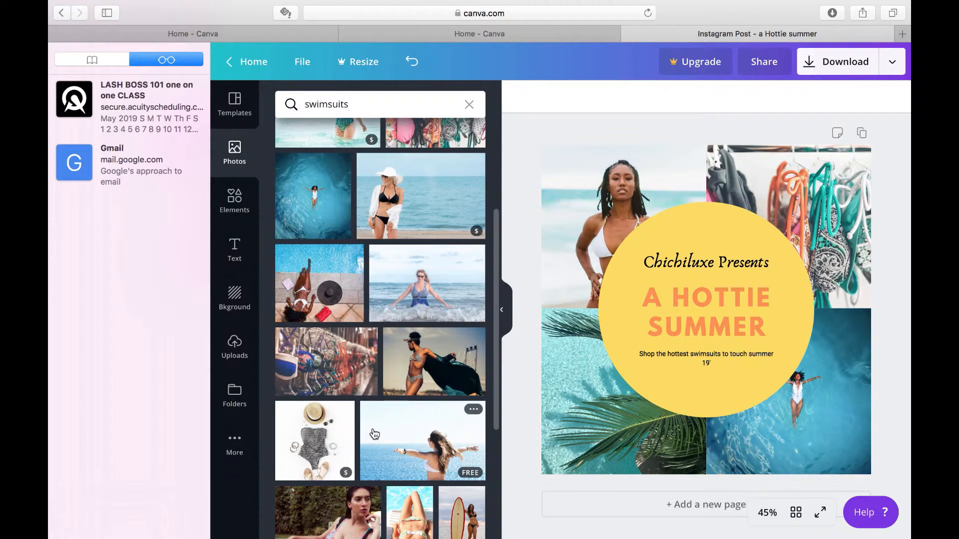
scroll(374, 434, down, 5)
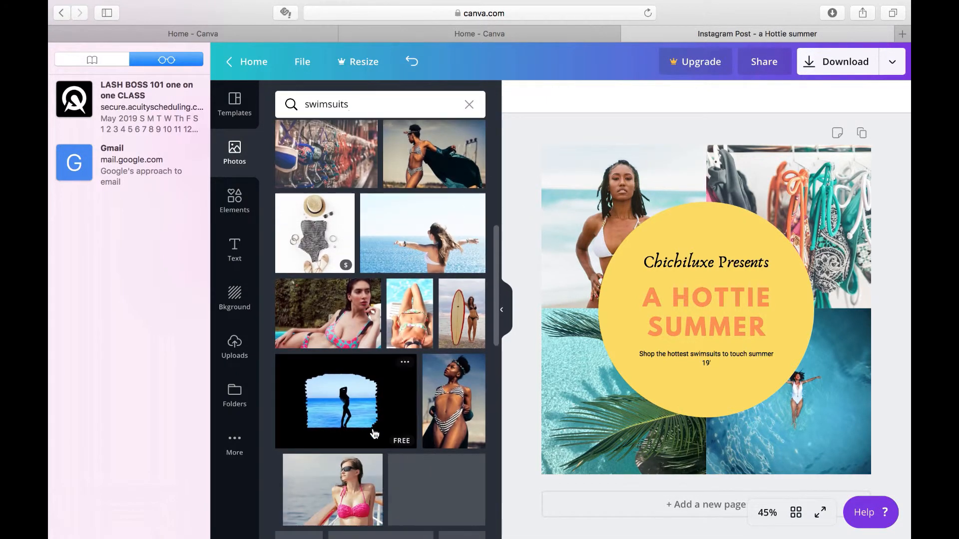
scroll(374, 434, down, 5)
scroll(374, 434, down, 10)
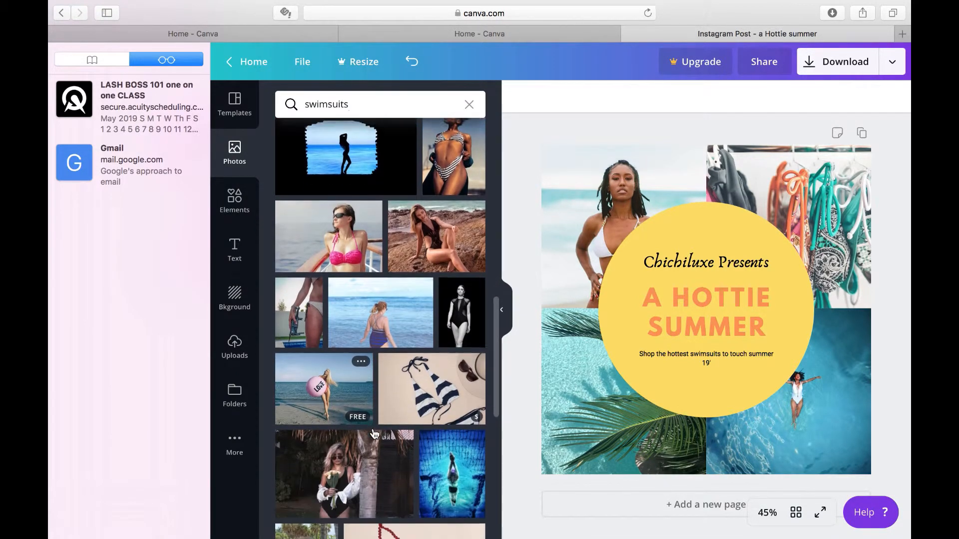
scroll(374, 434, down, 10)
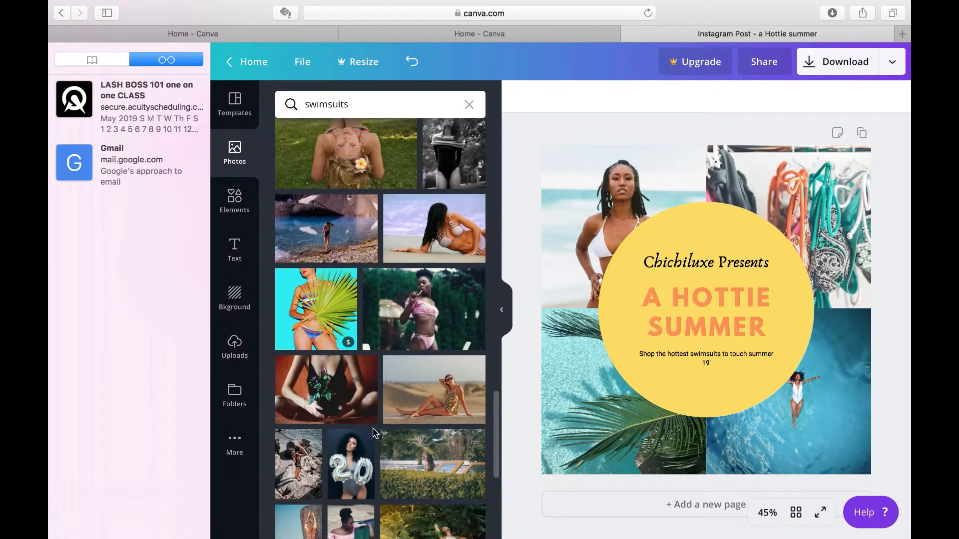
scroll(374, 434, down, 5)
scroll(374, 434, down, 2)
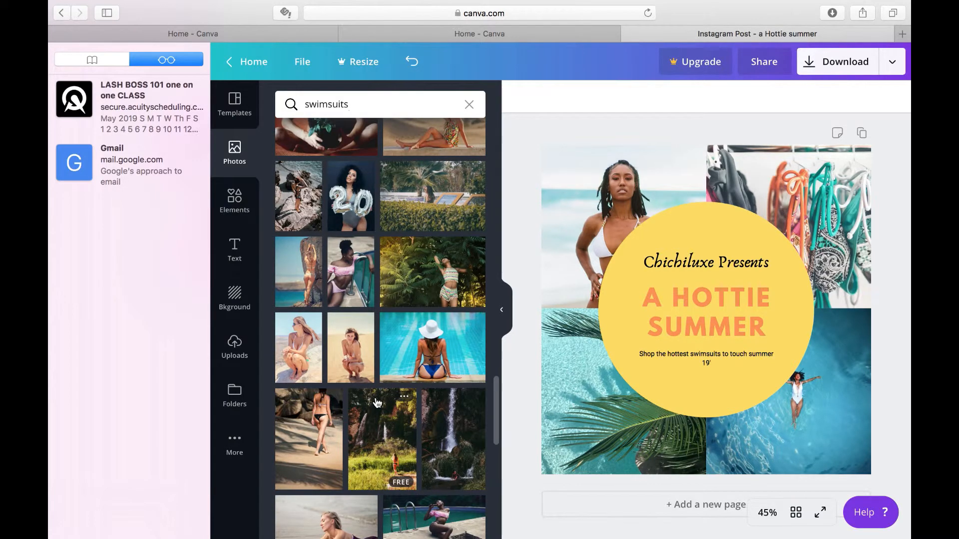
scroll(377, 402, down, 9)
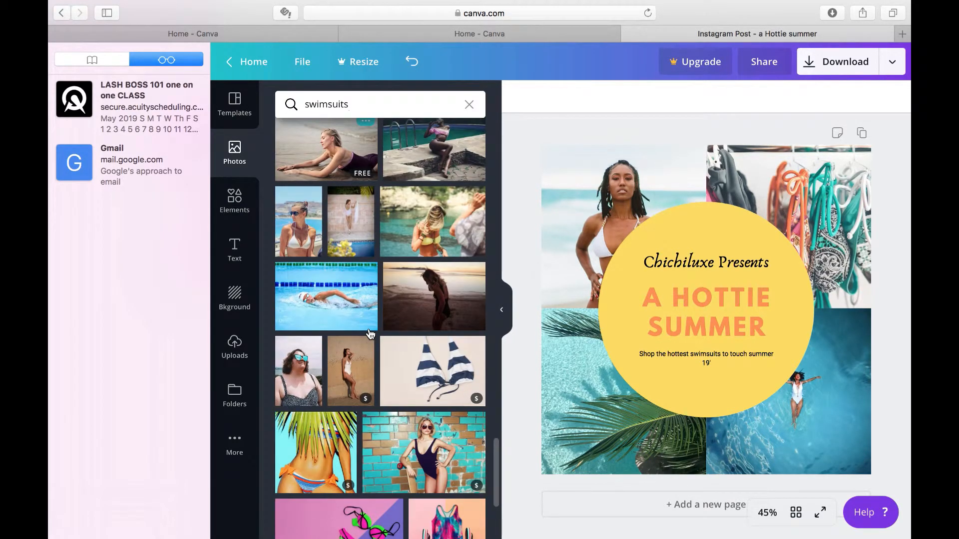
scroll(369, 333, down, 5)
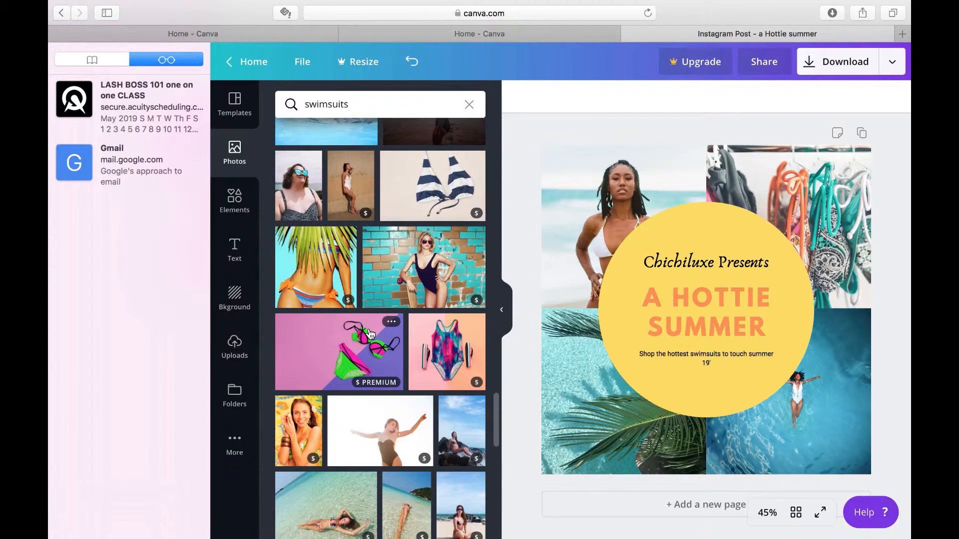
scroll(370, 334, down, 6)
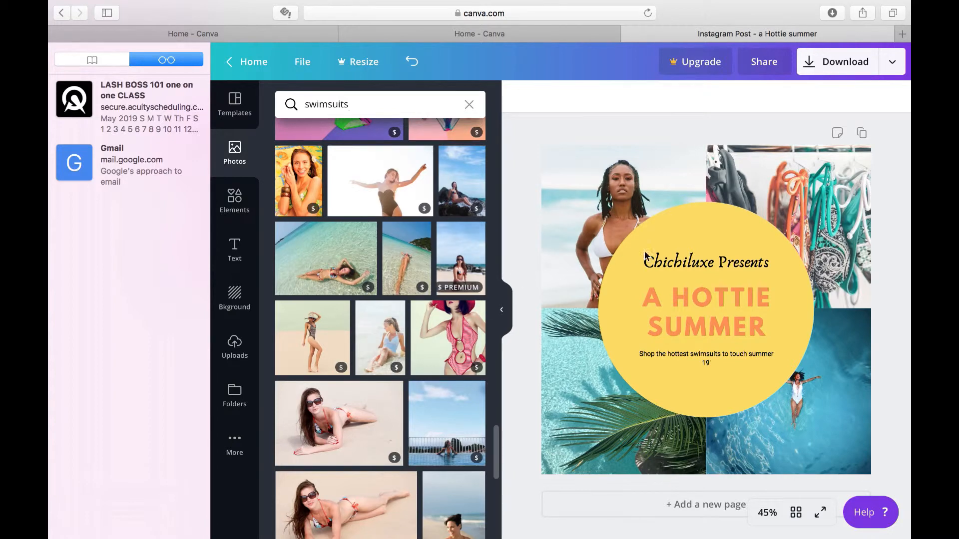
Shift the photo grid slightly down and to the left behind the yellow circle, and select the circle
mouse_move(847, 412)
mouse_down()
mouse_move(837, 387)
mouse_move(834, 274)
mouse_move(834, 414)
mouse_up()
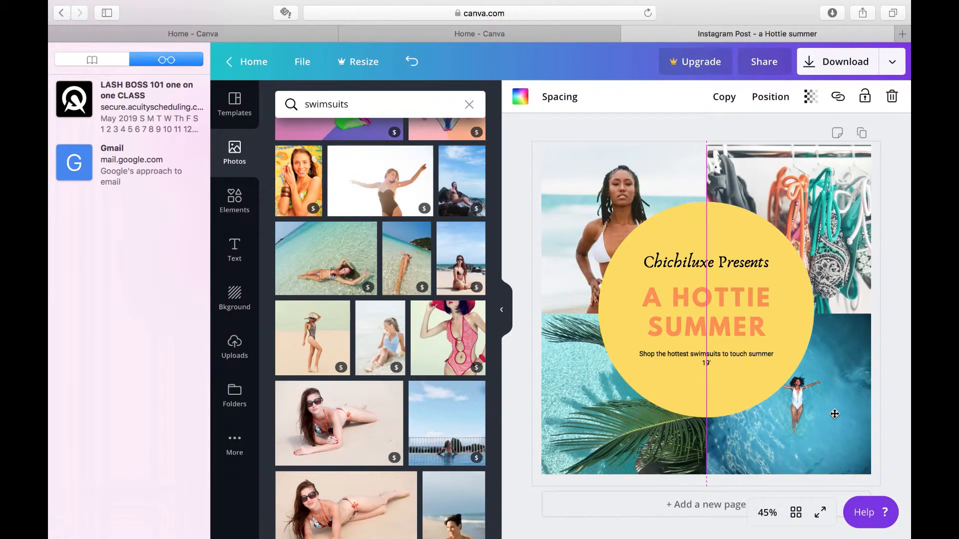
mouse_move(834, 414)
mouse_down()
mouse_move(827, 408)
mouse_move(817, 441)
mouse_move(829, 429)
mouse_up()
click(814, 401)
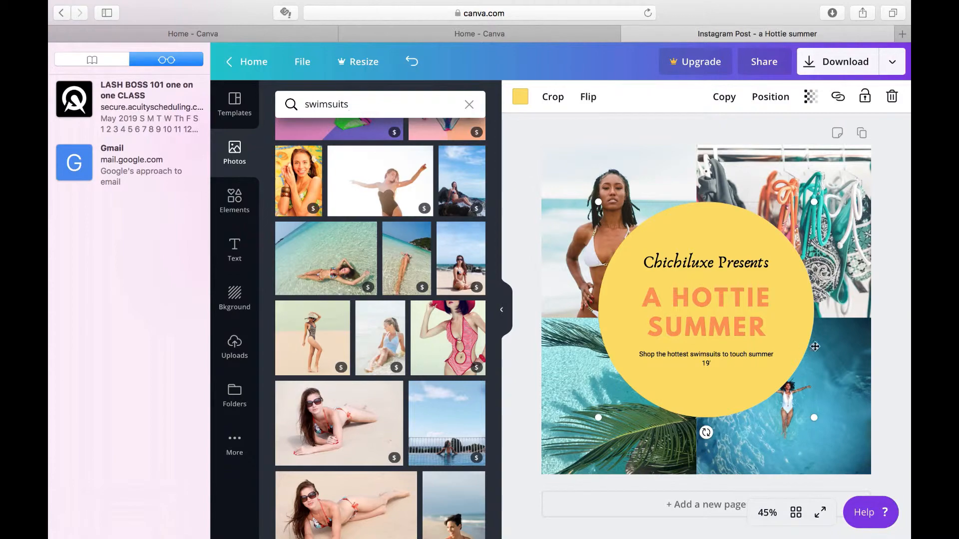
Try the premium photo of the woman in a striped bikini holding a palm leaf in the grid's lower-left cell
mouse_move(344, 322)
scroll(344, 321, up, 15)
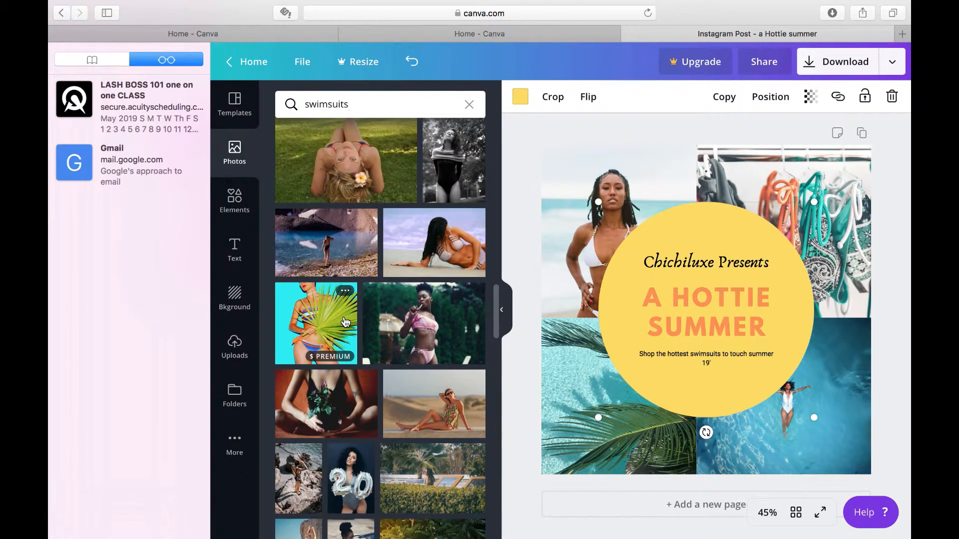
scroll(344, 321, up, 1)
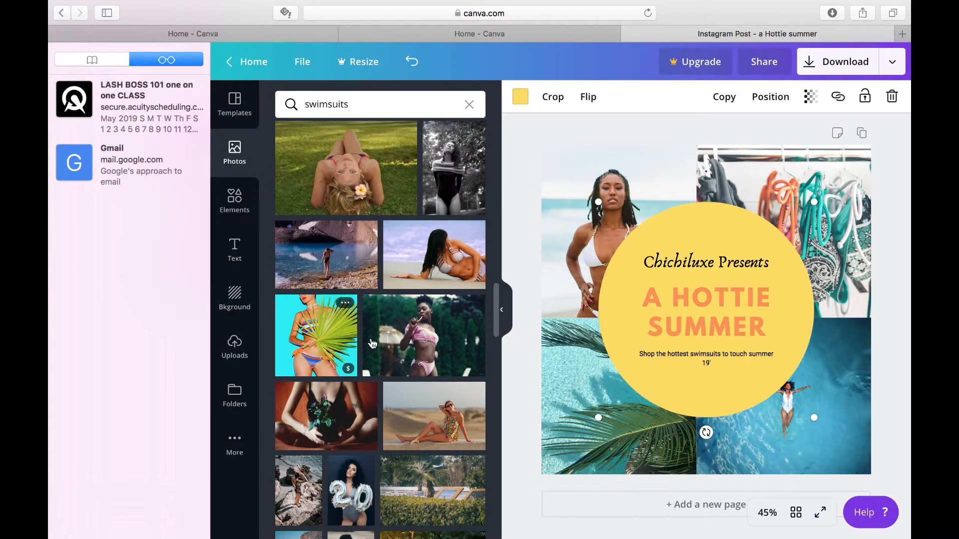
drag(316, 340, 576, 417)
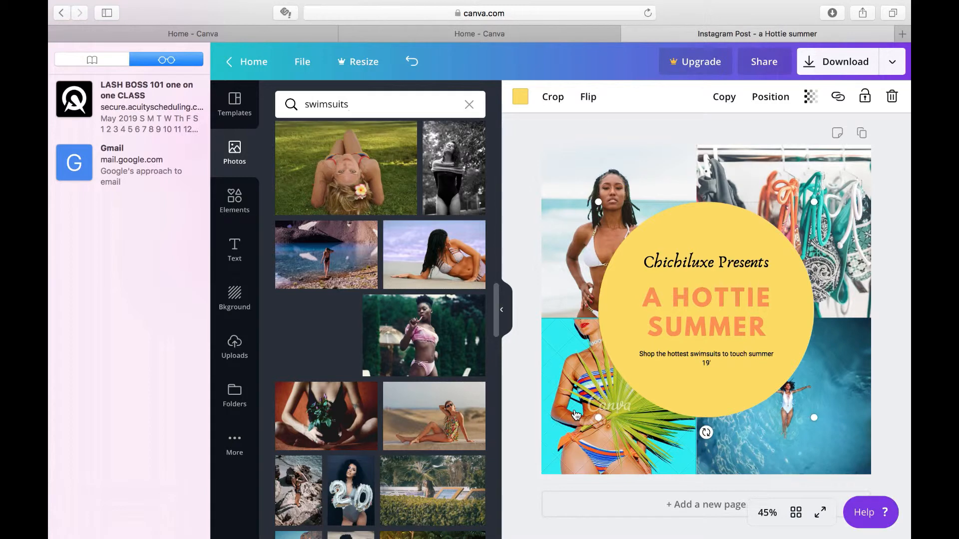
drag(575, 414, 282, 341)
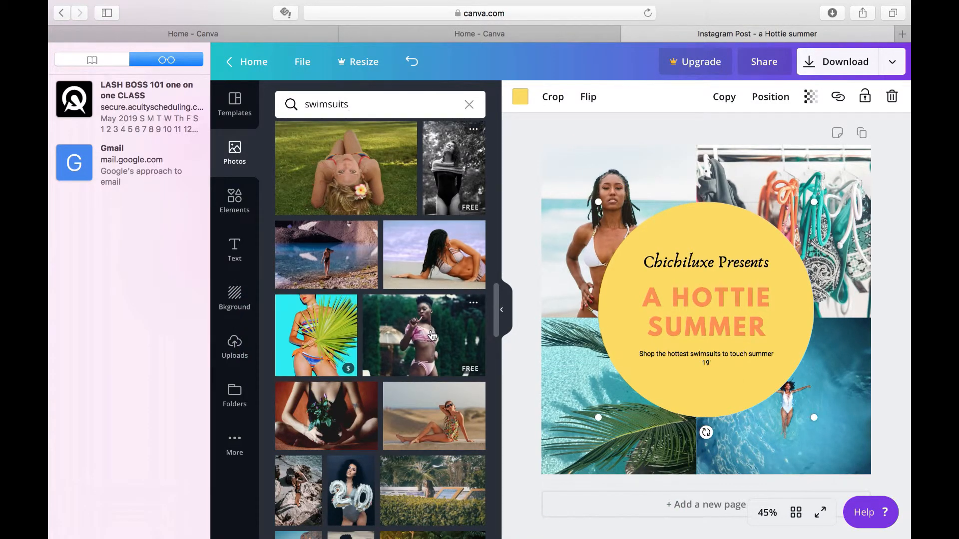
drag(432, 335, 450, 355)
Examine the previously uploaded images as an alternative picture source, and return to the stock photos
scroll(339, 375, up, 5)
scroll(337, 378, up, 5)
scroll(337, 378, up, 5)
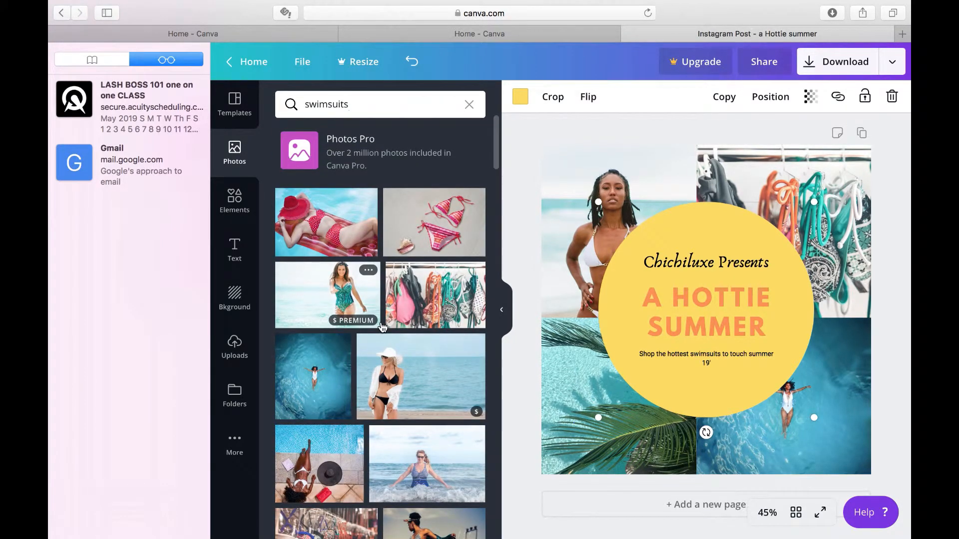
click(242, 359)
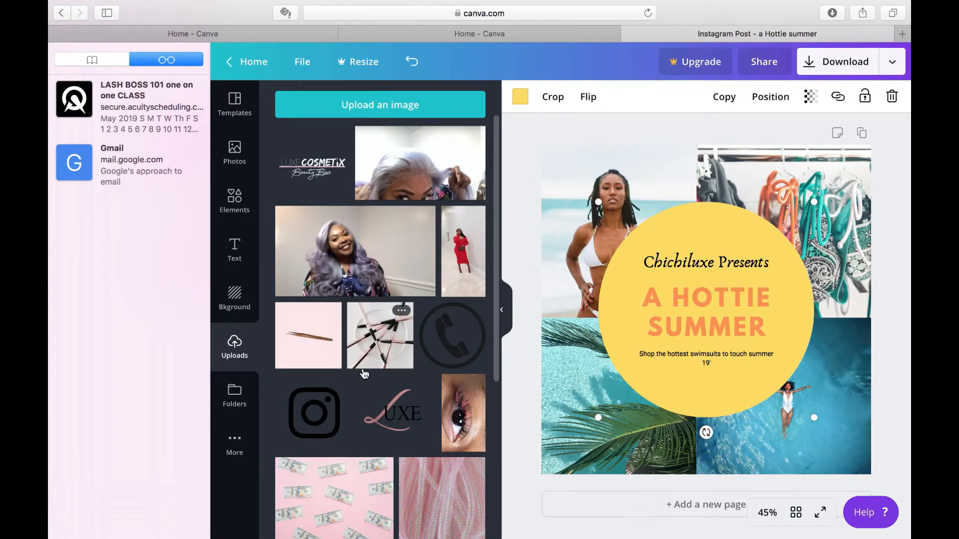
scroll(364, 374, down, 5)
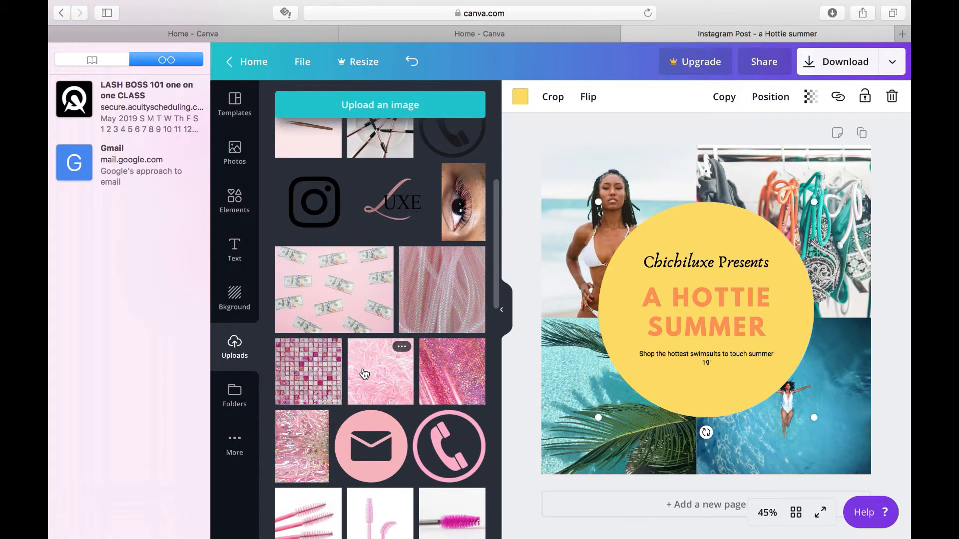
drag(442, 351, 409, 371)
click(234, 150)
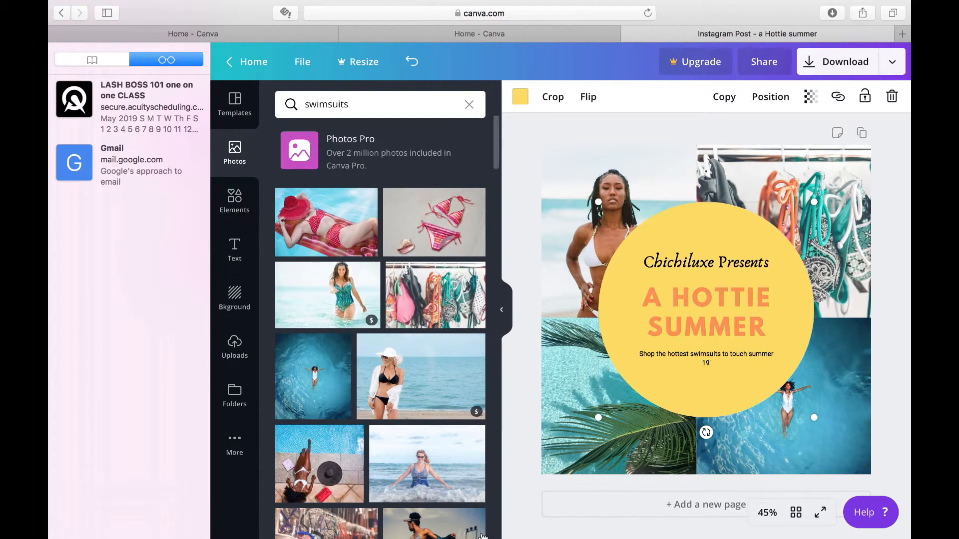
Try the yellow circle's transparency at 57 and 0, and restore it to 100
mouse_move(526, 525)
click(812, 98)
drag(780, 136, 740, 151)
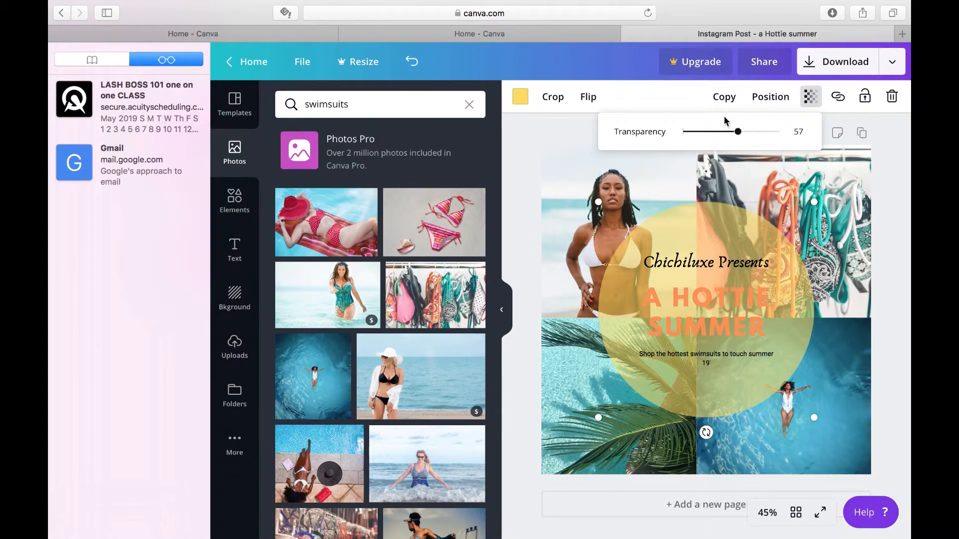
drag(738, 132, 624, 161)
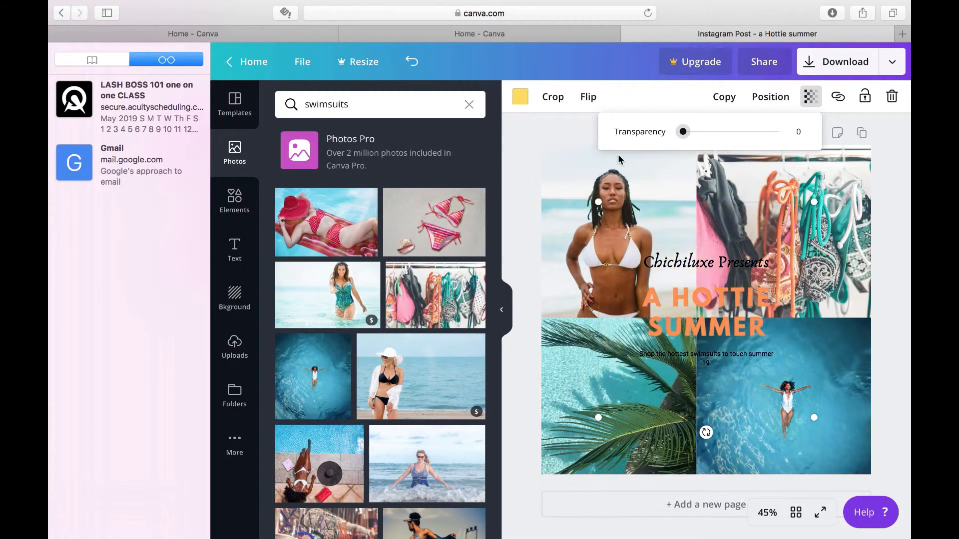
drag(734, 141, 832, 154)
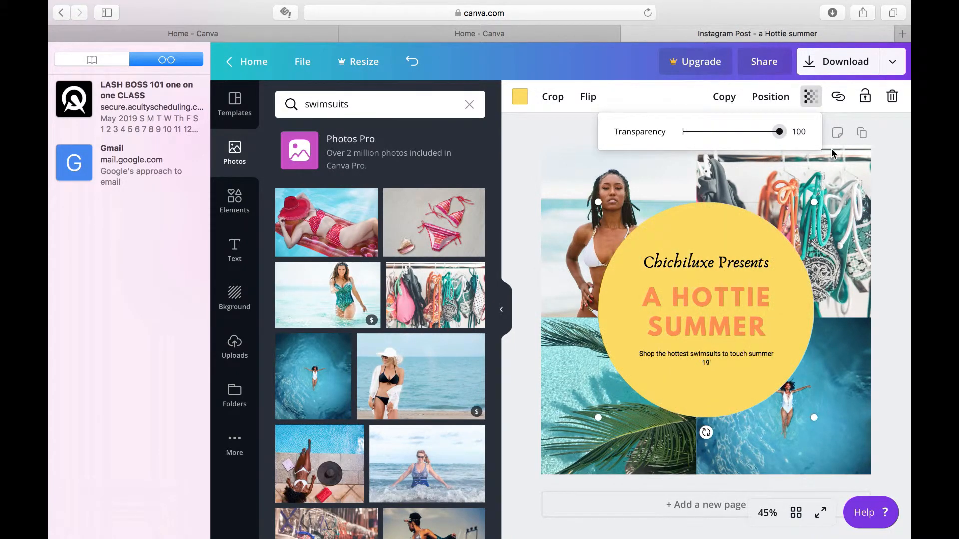
click(887, 277)
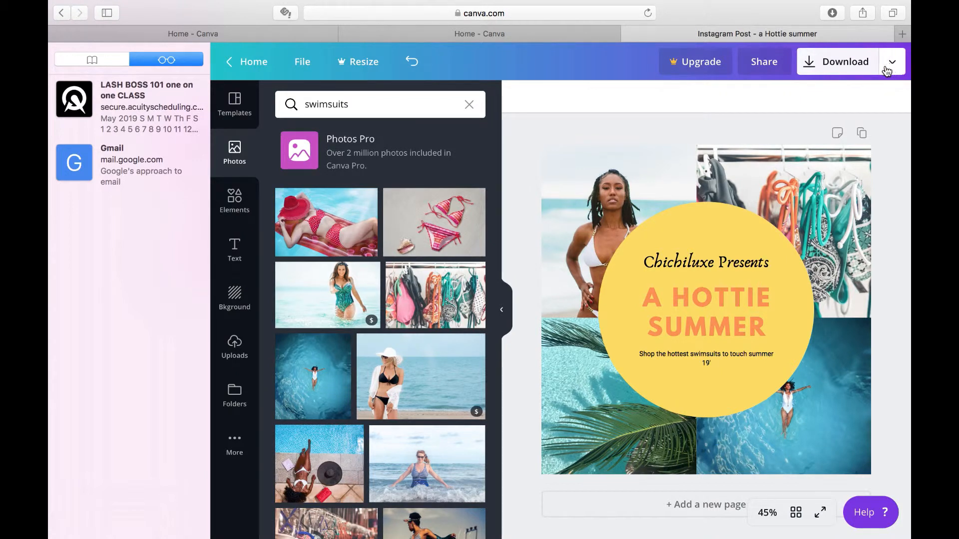
Open the download options for the finished Instagram post
click(851, 65)
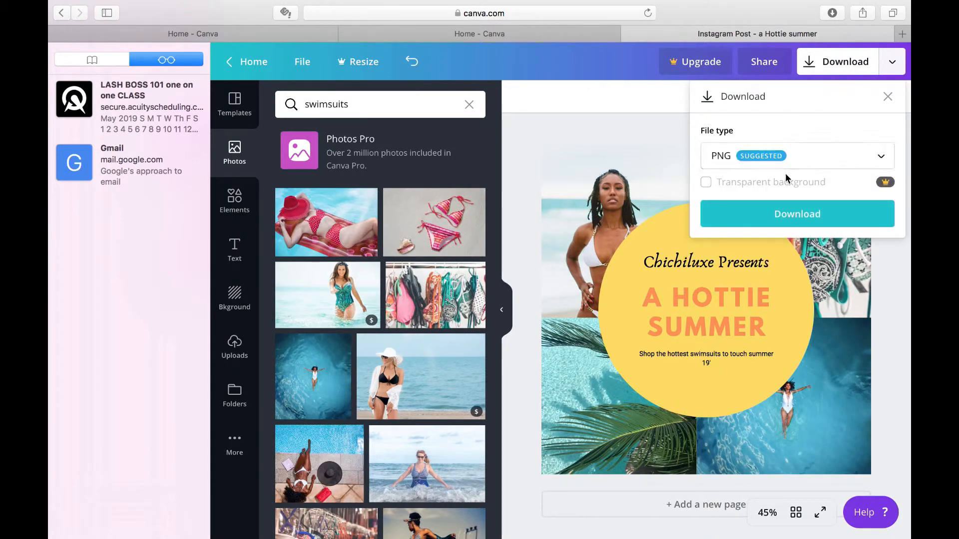